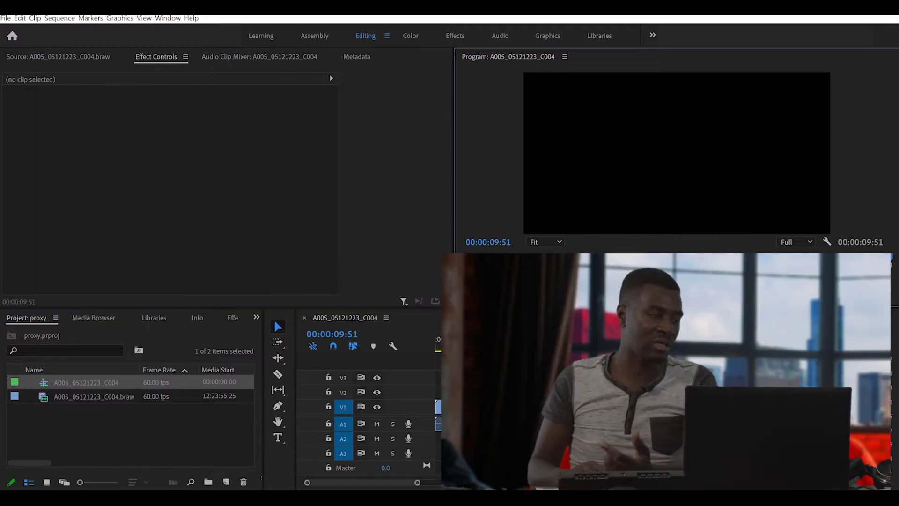
# - Open the Create Proxies settings for the A005_05121223_C004.braw clip in the project
pyautogui.click(94, 397)
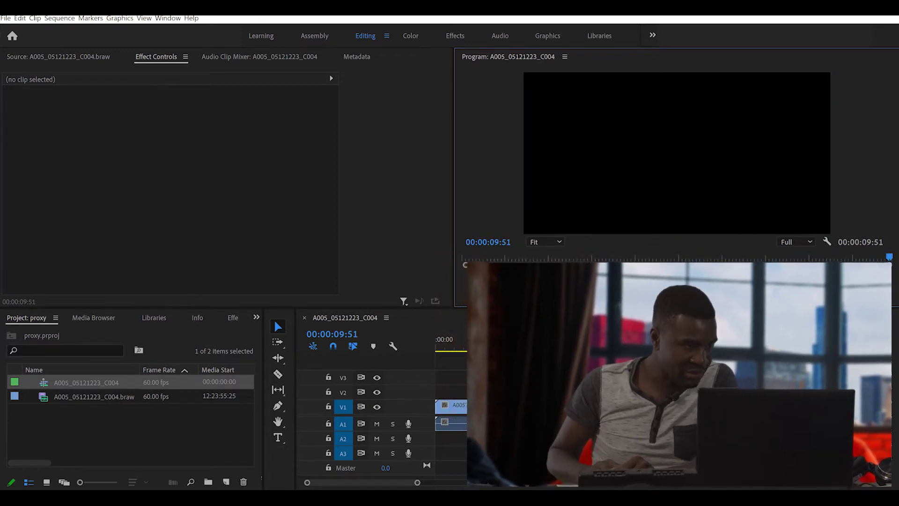
pyautogui.click(127, 396)
pyautogui.rightClick(127, 396)
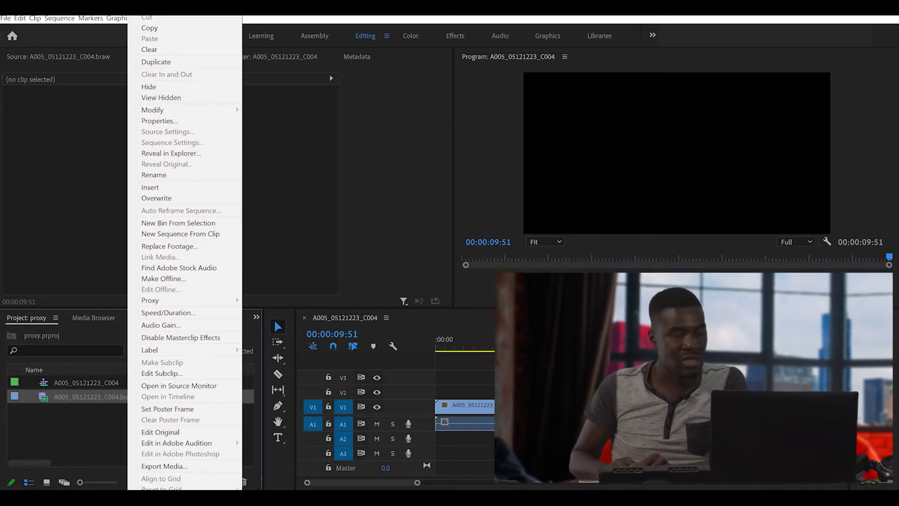
pyautogui.moveTo(182, 300)
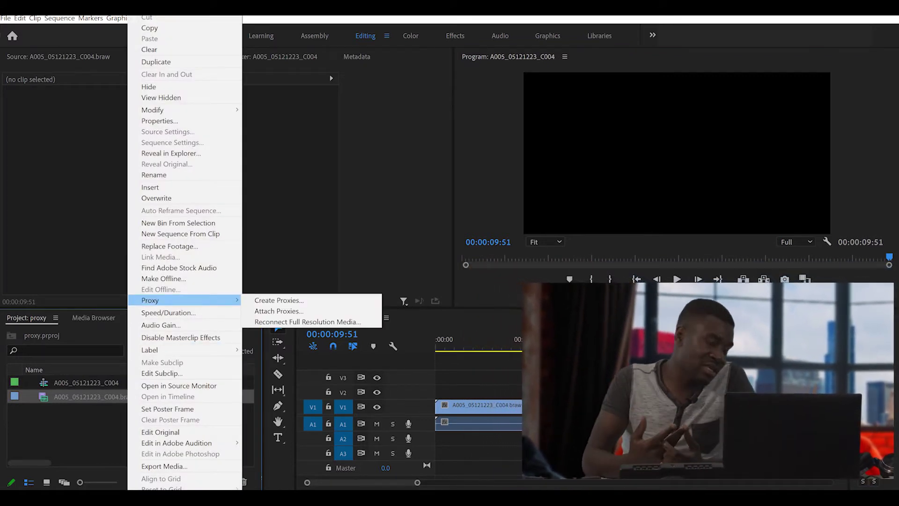
pyautogui.click(279, 300)
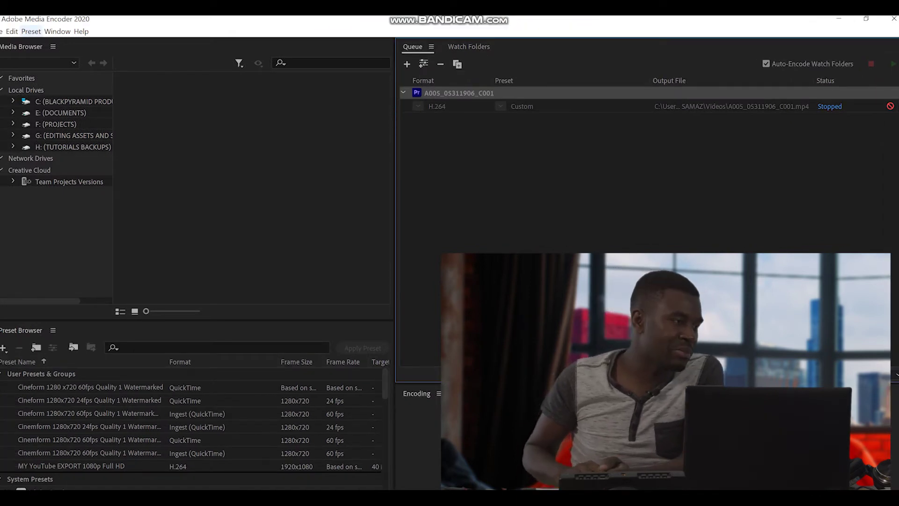
# - Switch to Adobe Media Encoder and start creating a new encoding preset
pyautogui.click(30, 32)
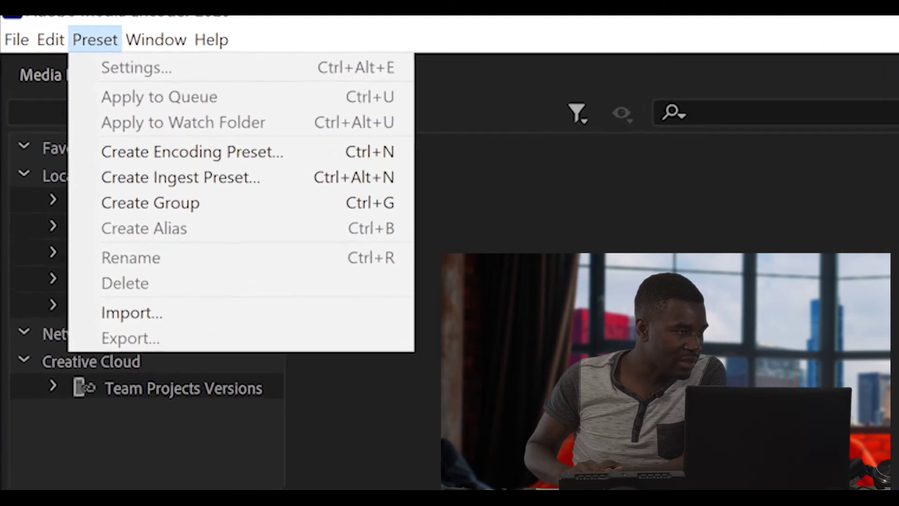
pyautogui.press('Down')
pyautogui.press('Down')
pyautogui.press('Down')
pyautogui.press('Down')
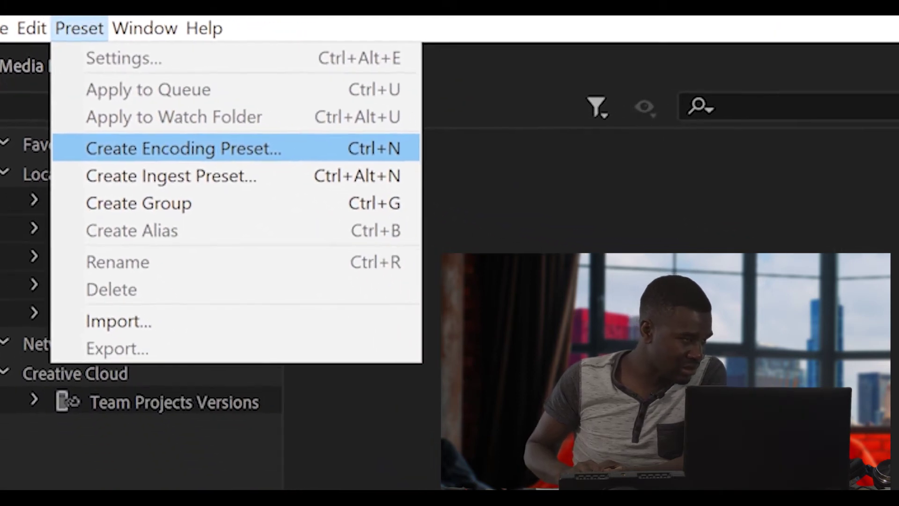
pyautogui.press('Return')
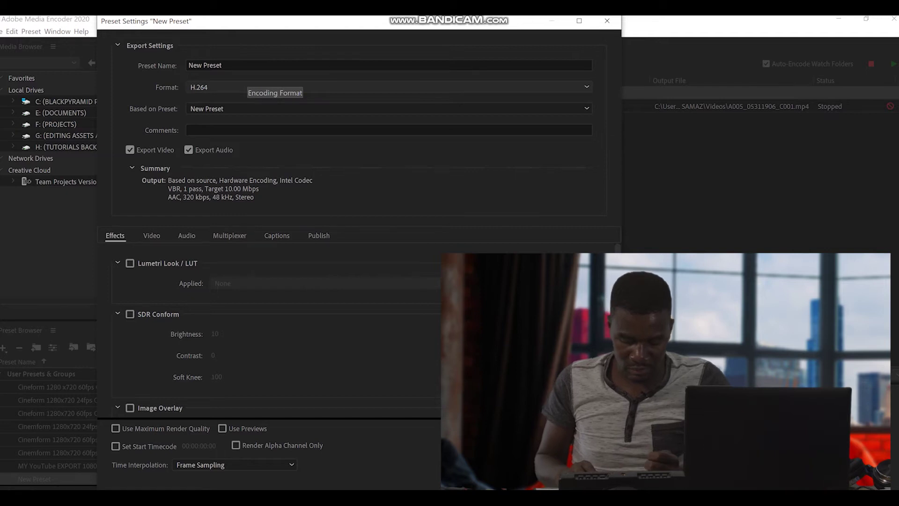
# - Set the new preset's format to QuickTime and base it on the GoPro CineForm YUV 10-bit preset
pyautogui.click(245, 87)
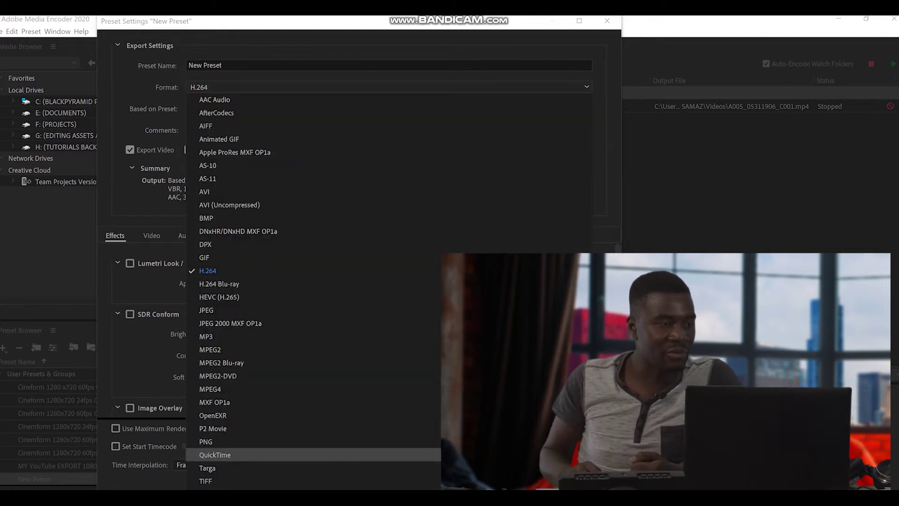
pyautogui.press('Escape')
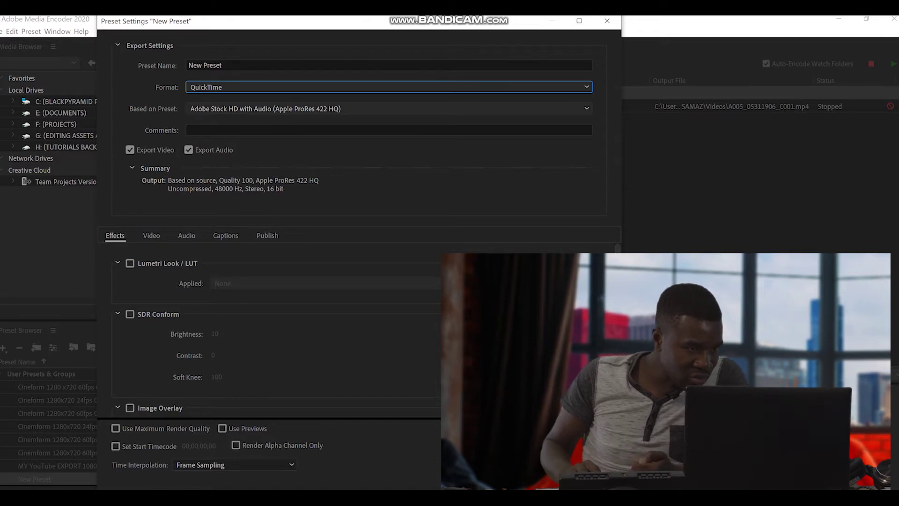
pyautogui.click(263, 109)
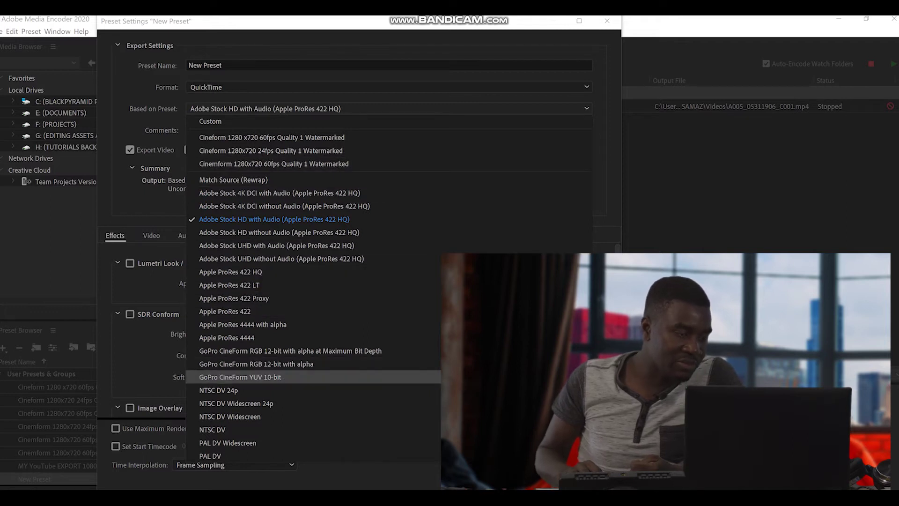
pyautogui.click(240, 377)
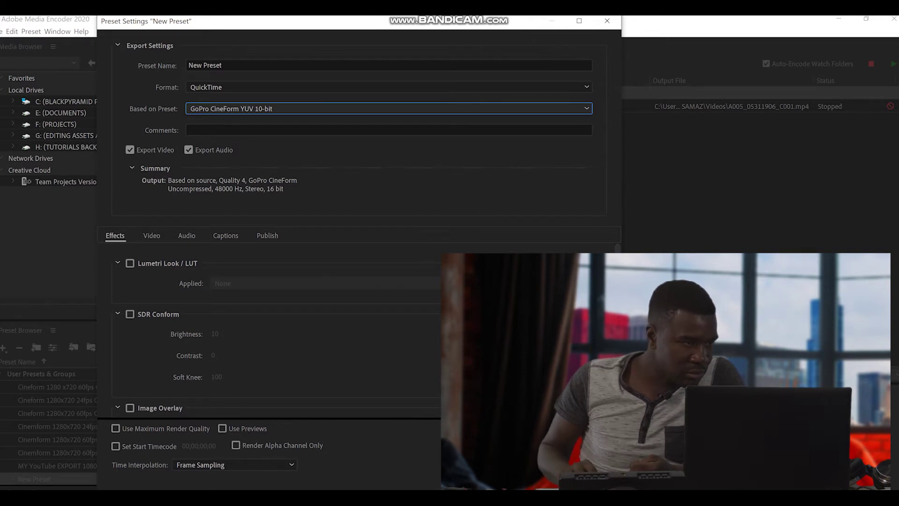
# - Choose GoPro CineForm as the preset's video codec and lower the video quality to 1
pyautogui.click(151, 236)
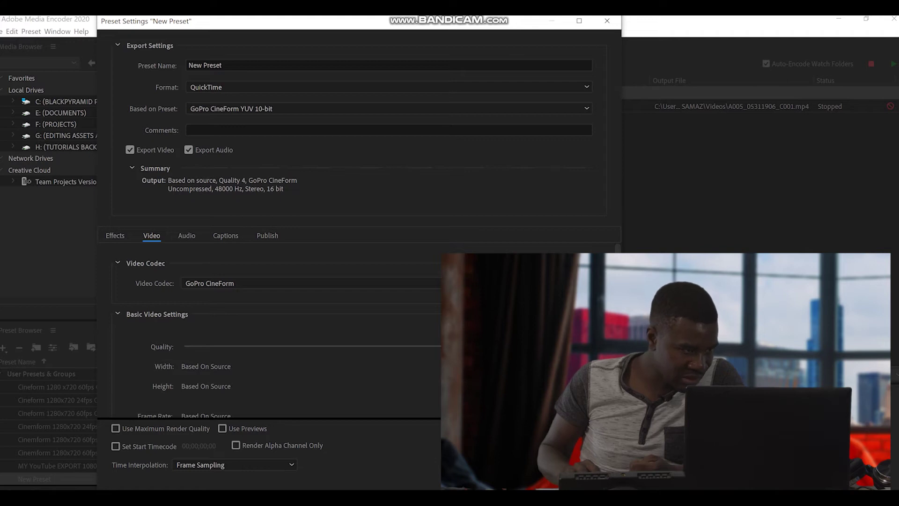
pyautogui.click(272, 283)
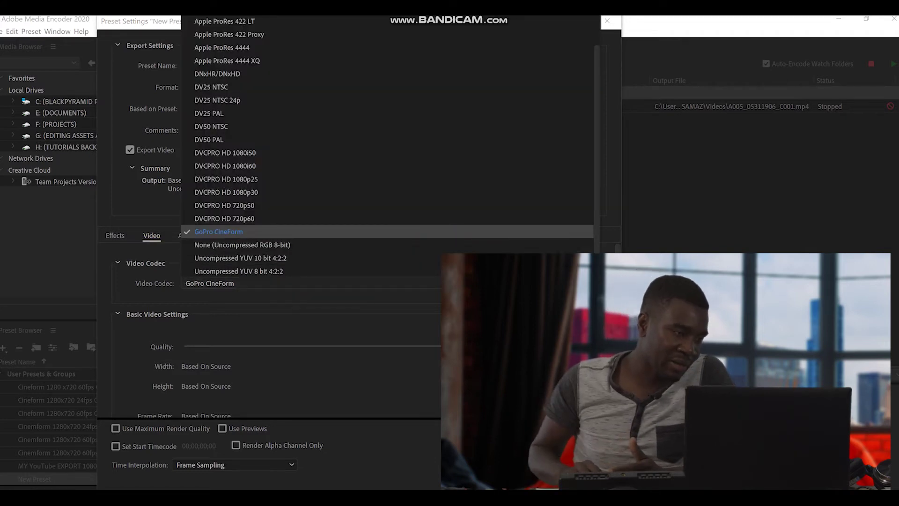
pyautogui.click(272, 232)
pyautogui.scroll(-1, 300, 337)
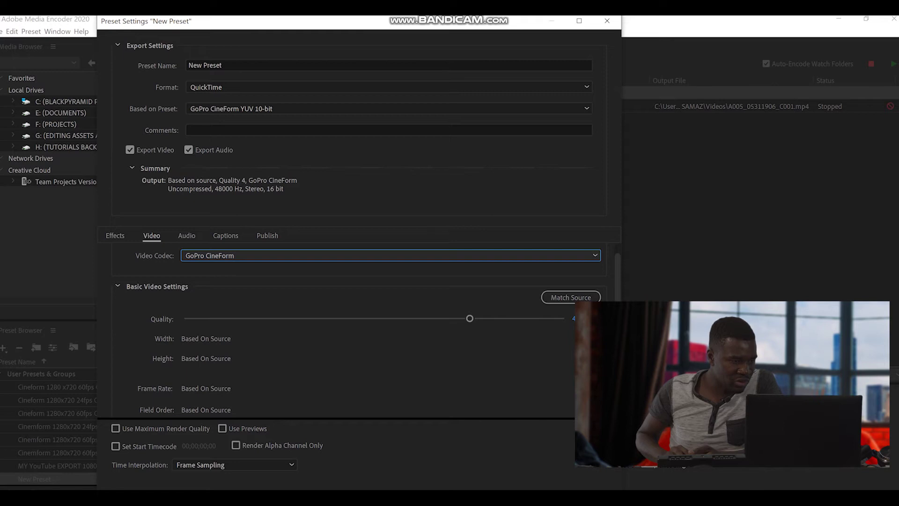
pyautogui.moveTo(470, 318); pyautogui.dragTo(358, 319)
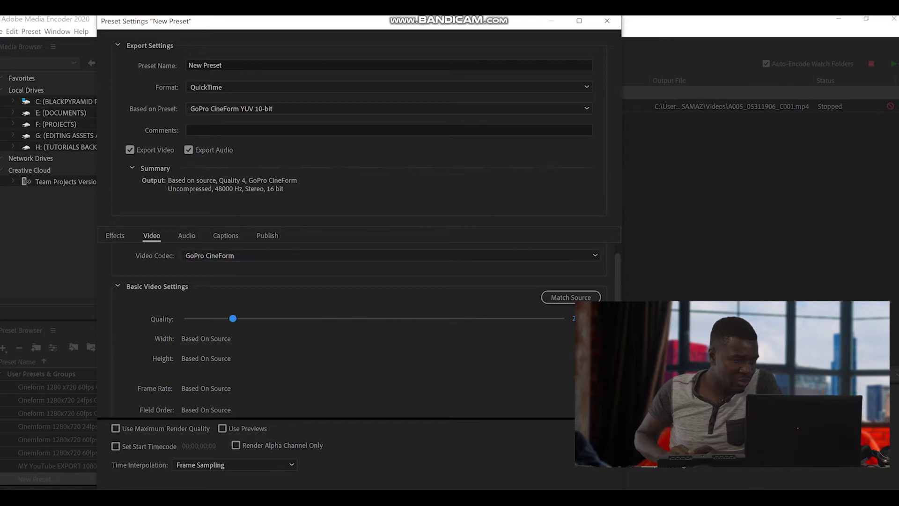
pyautogui.moveTo(232, 319); pyautogui.dragTo(184, 318)
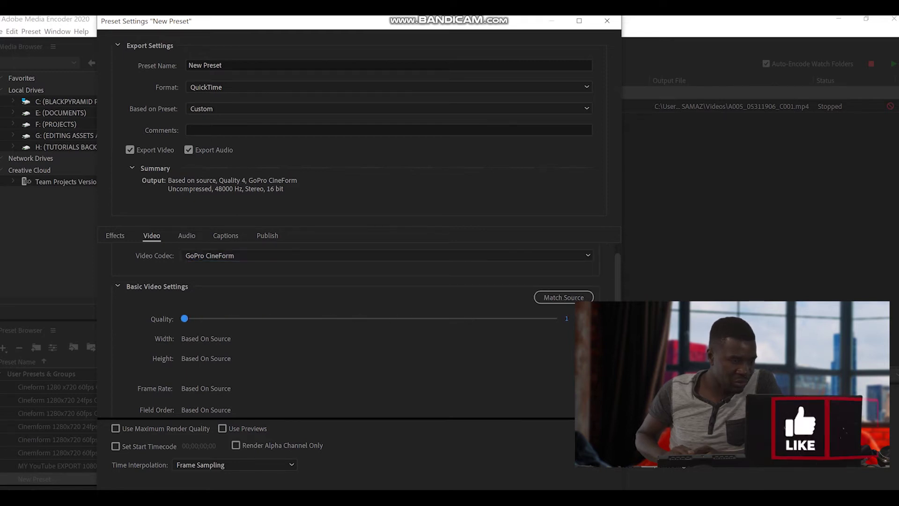
# - Unlink the frame size from the source and set it to 1280 wide by 720 high
pyautogui.scroll(-1, 356, 337)
pyautogui.scroll(-1, 356, 337)
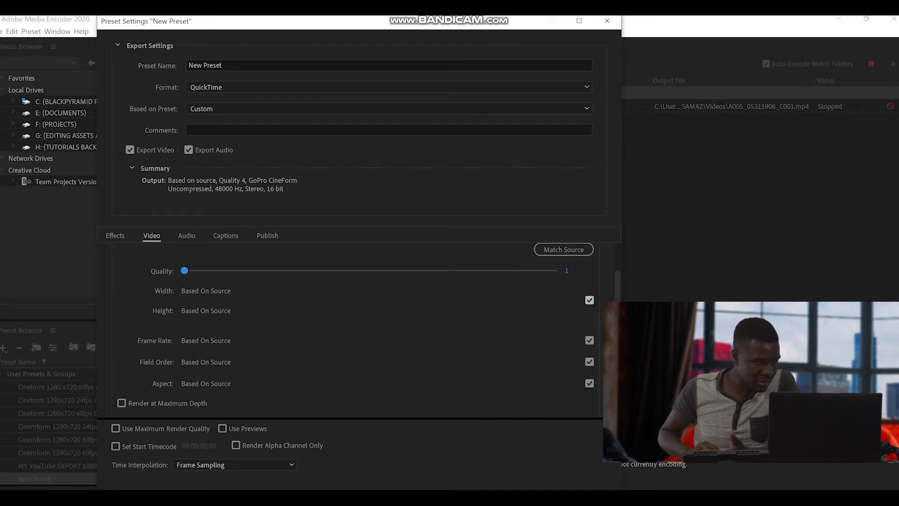
pyautogui.click(590, 300)
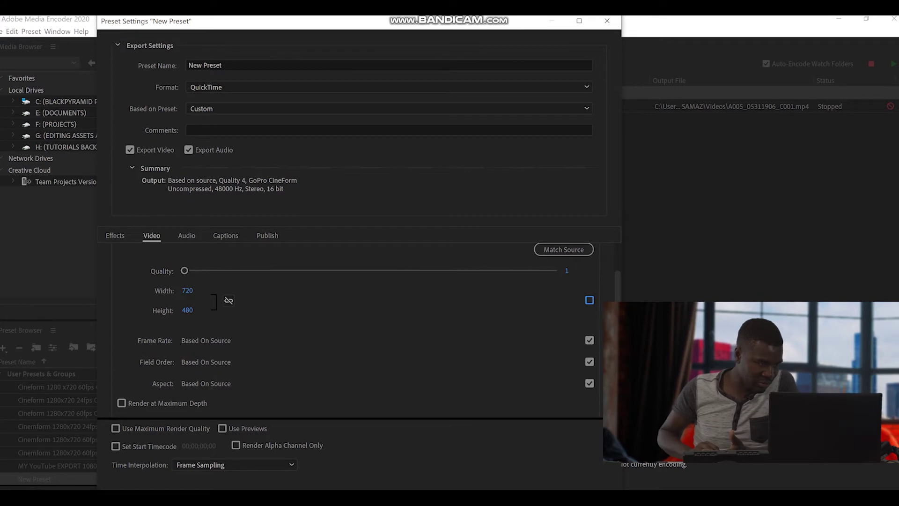
pyautogui.write('1,2')
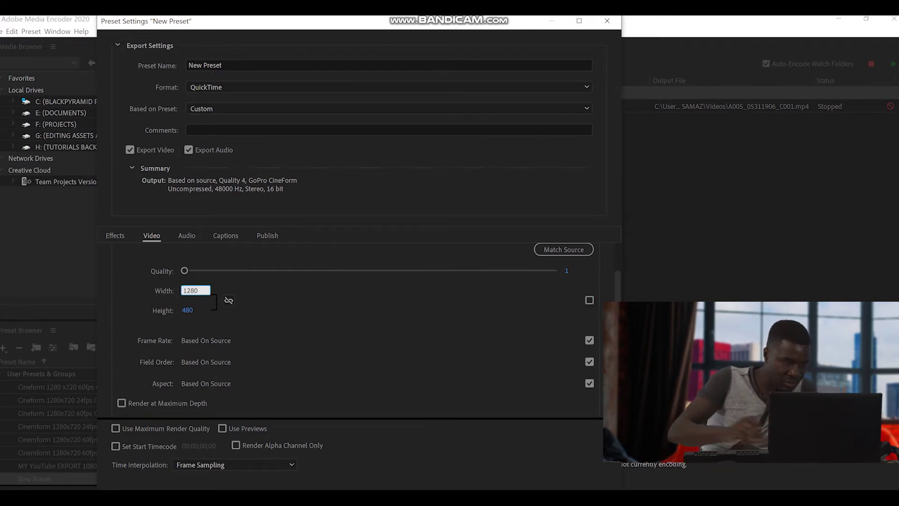
pyautogui.write('80')
pyautogui.press('Tab')
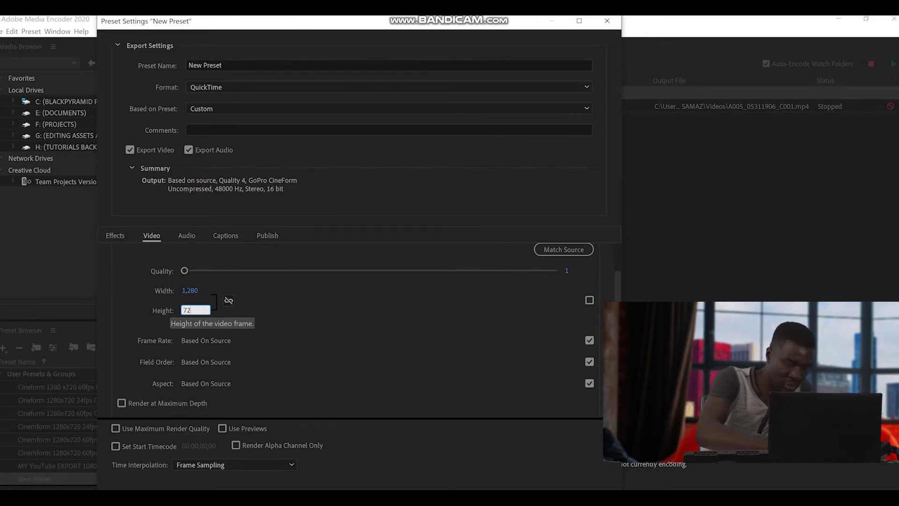
pyautogui.press('Return')
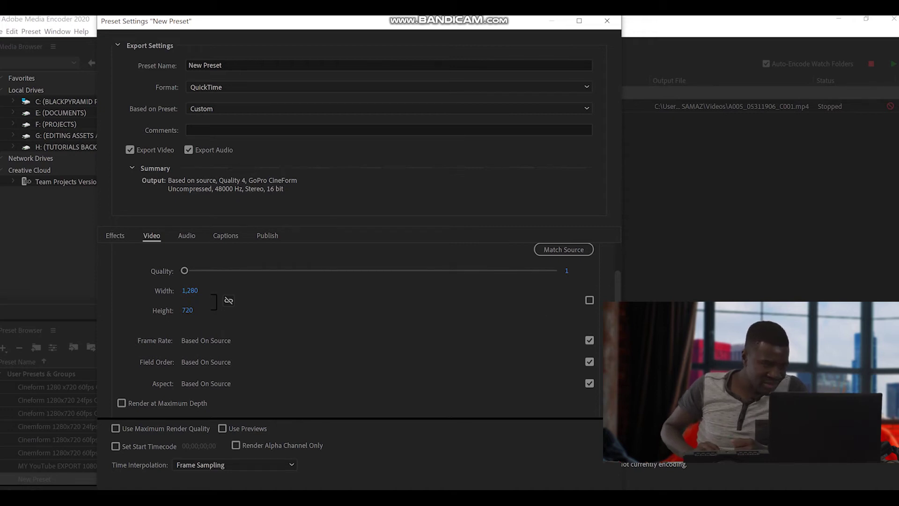
# - Stop matching the source for field order and aspect, setting them to Progressive and Square Pixels (1.0)
pyautogui.scroll(-1, 356, 327)
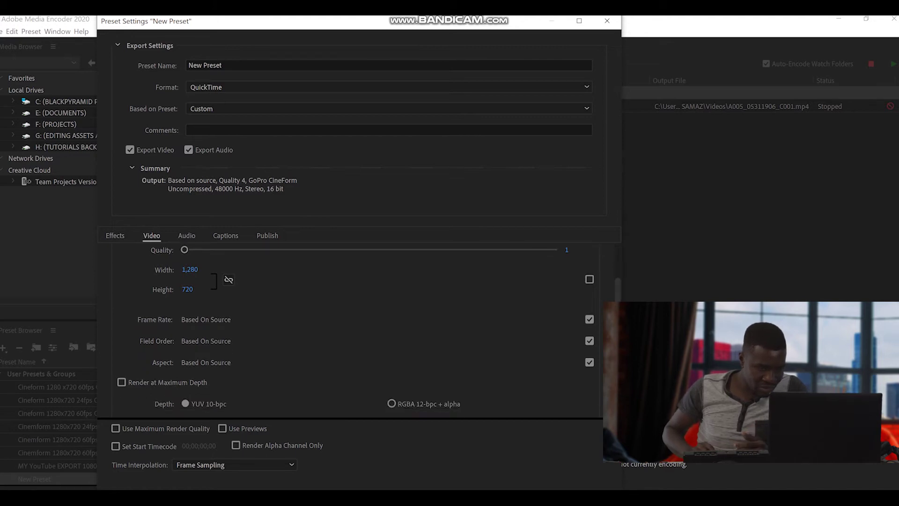
pyautogui.click(382, 341)
pyautogui.click(382, 353)
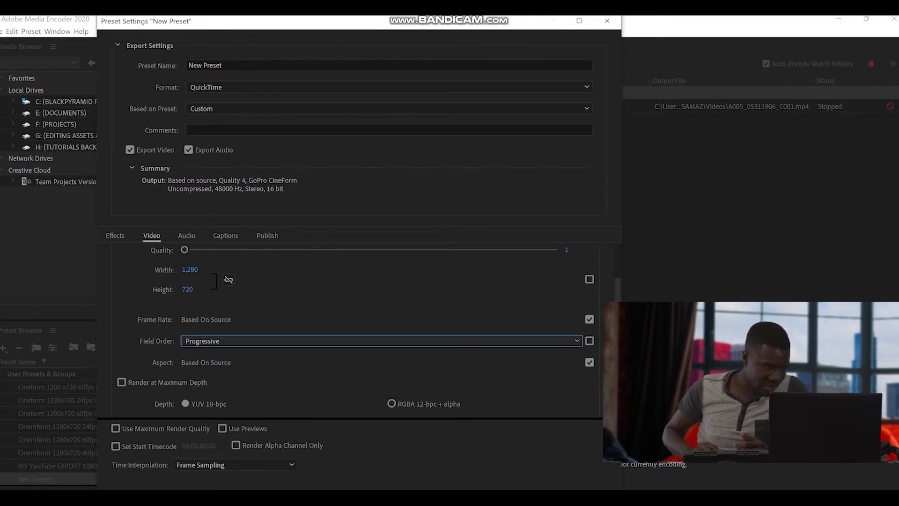
pyautogui.click(590, 362)
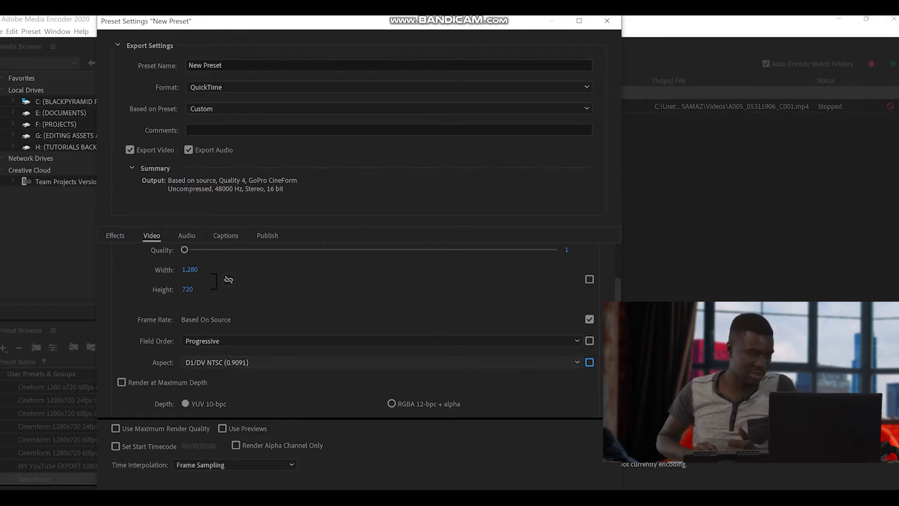
pyautogui.click(382, 363)
pyautogui.click(221, 375)
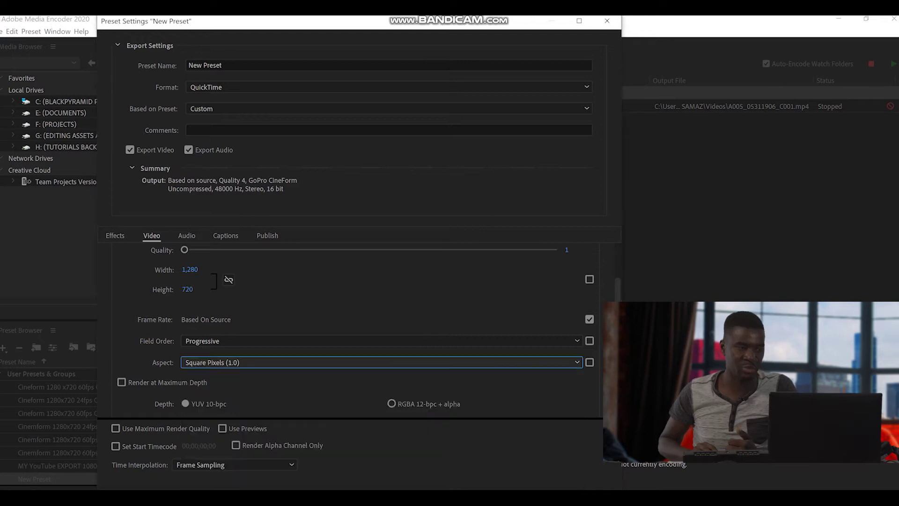
# - Enable the image overlay effect with Adobe Proxy.png from the proxy folder and set its position to Top Right
pyautogui.scroll(-1, 356, 328)
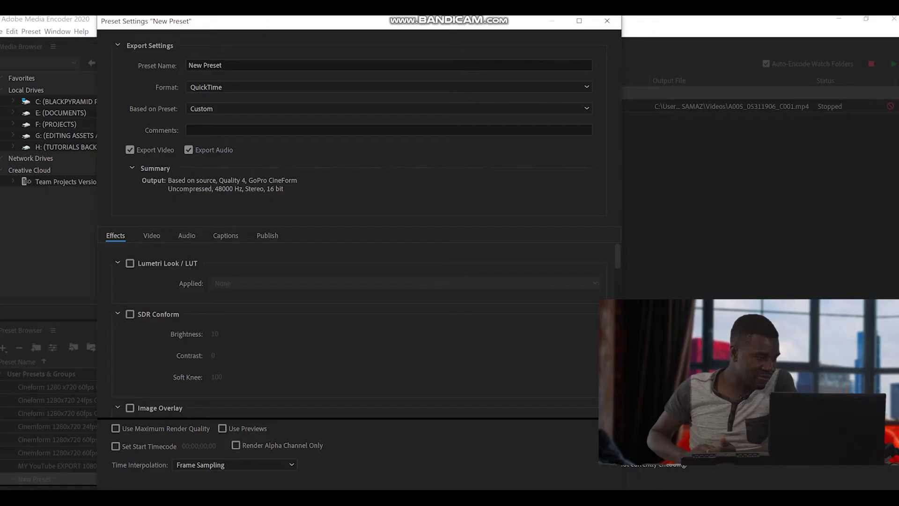
pyautogui.scroll(-3, 356, 328)
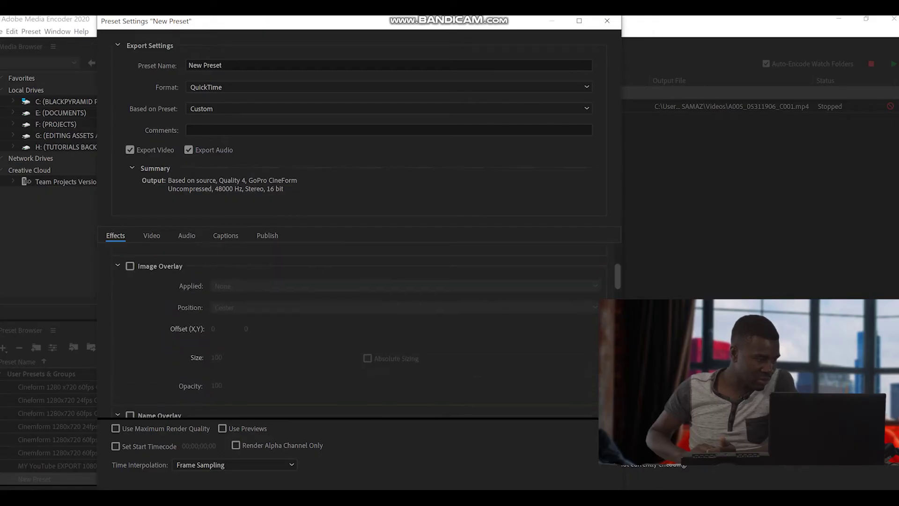
pyautogui.click(130, 264)
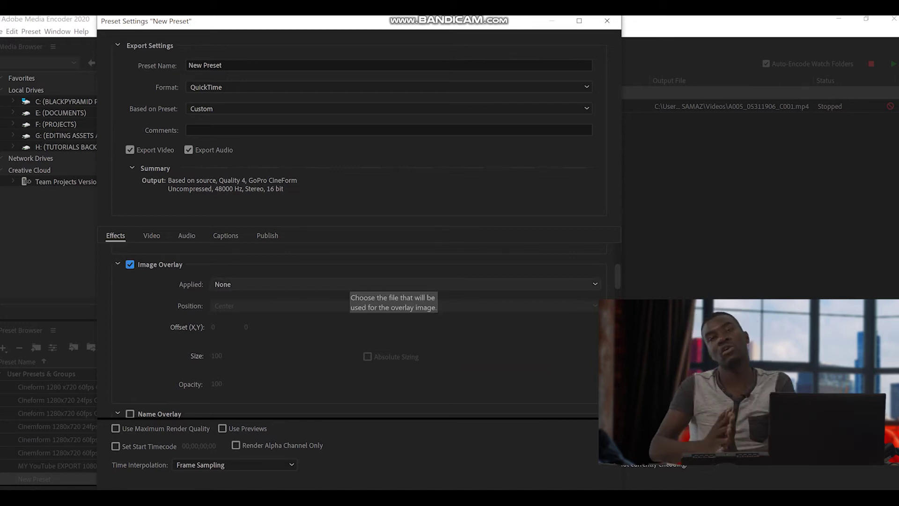
pyautogui.click(356, 284)
pyautogui.click(236, 313)
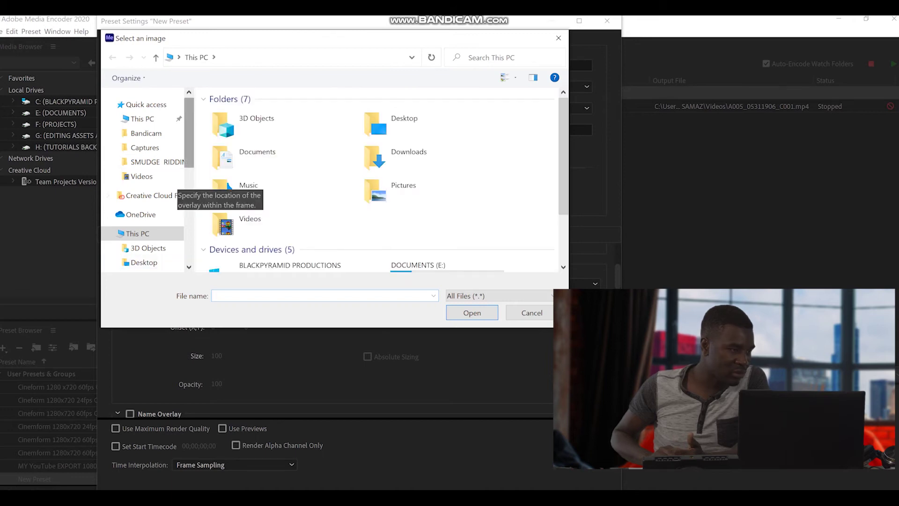
pyautogui.click(149, 253)
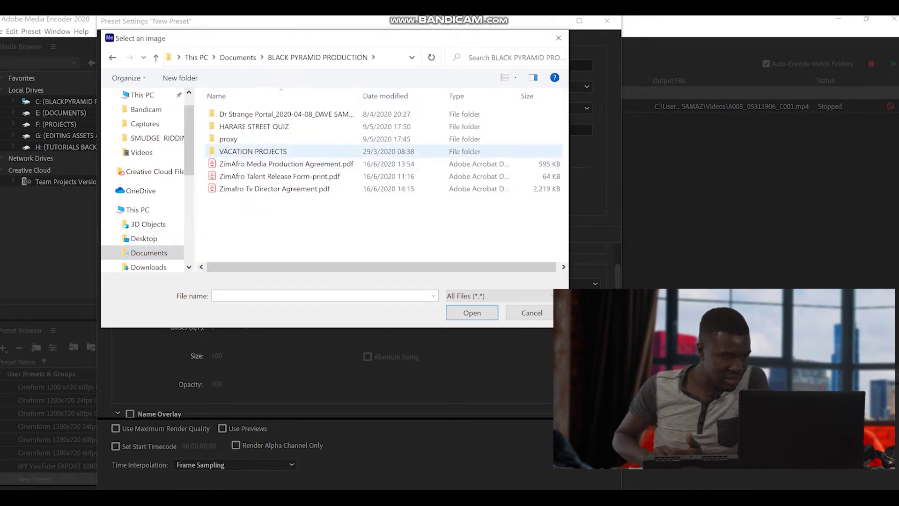
pyautogui.doubleClick(228, 139)
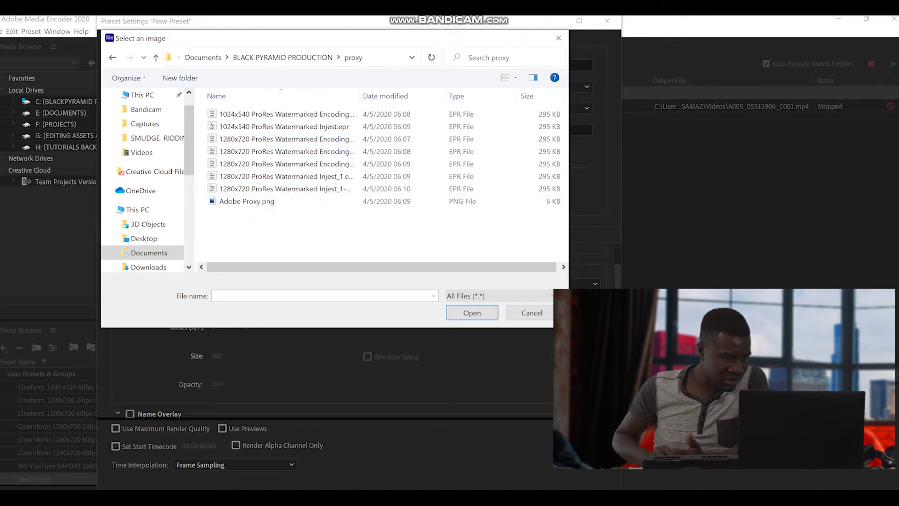
pyautogui.click(247, 201)
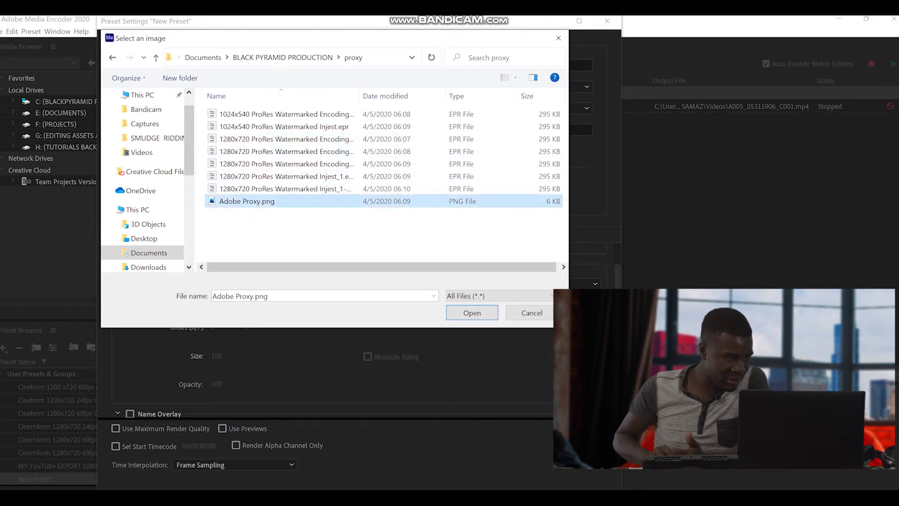
pyautogui.click(472, 312)
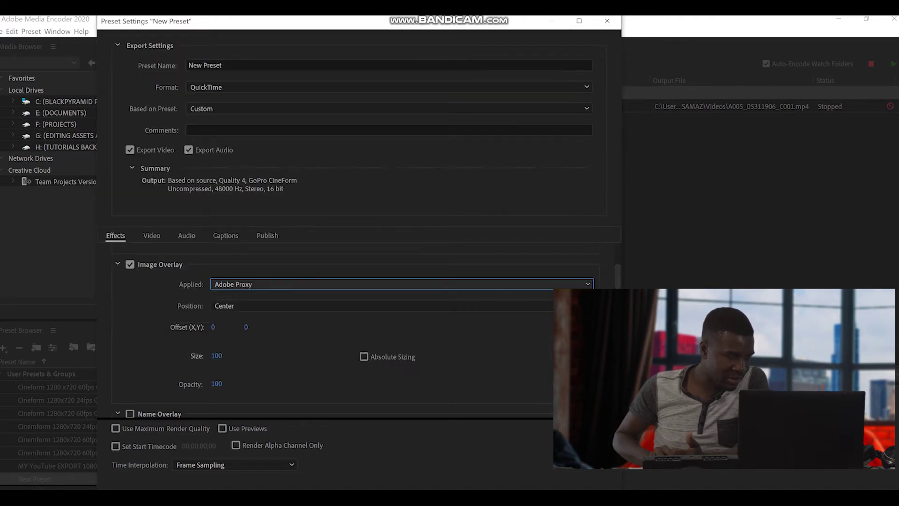
pyautogui.click(293, 305)
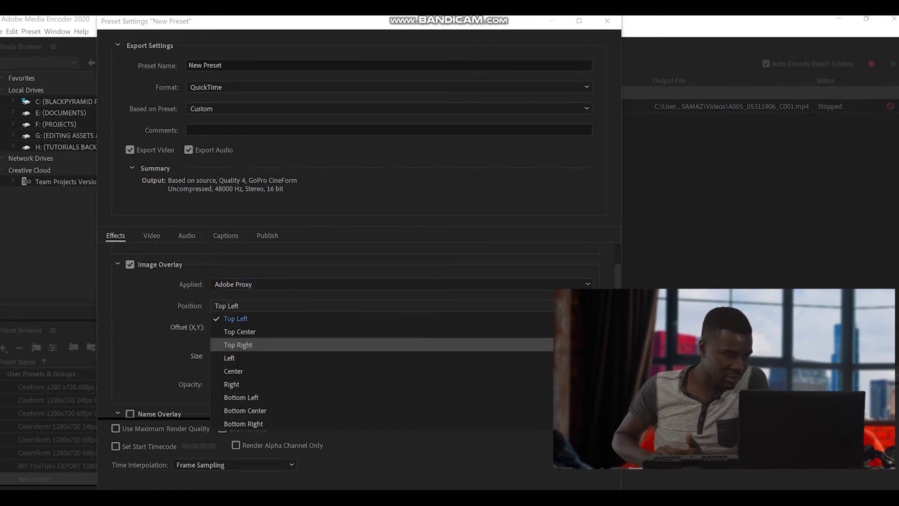
pyautogui.click(238, 345)
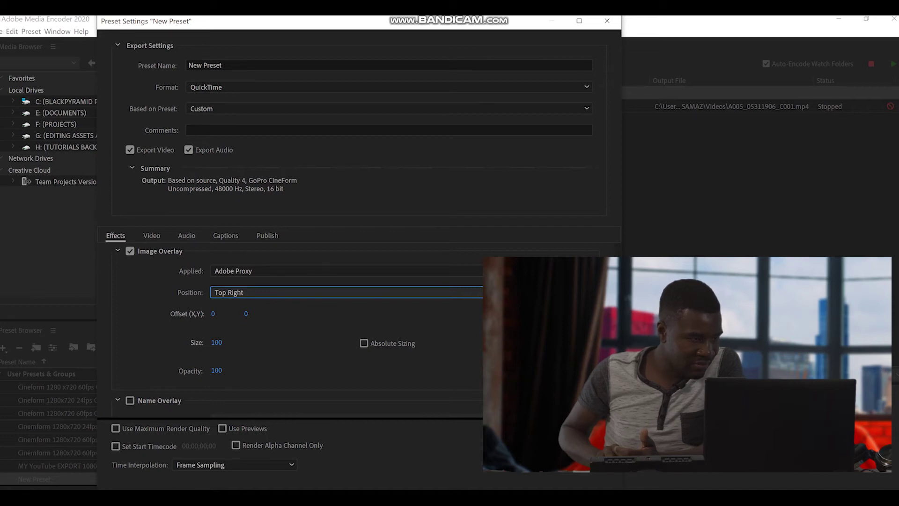
# - Review the preset's effects settings and base the preset on GoPro CineForm YUV 10-bit
pyautogui.scroll(-8, 300, 328)
pyautogui.scroll(-8, 300, 328)
pyautogui.scroll(3, 300, 328)
pyautogui.scroll(6, 300, 328)
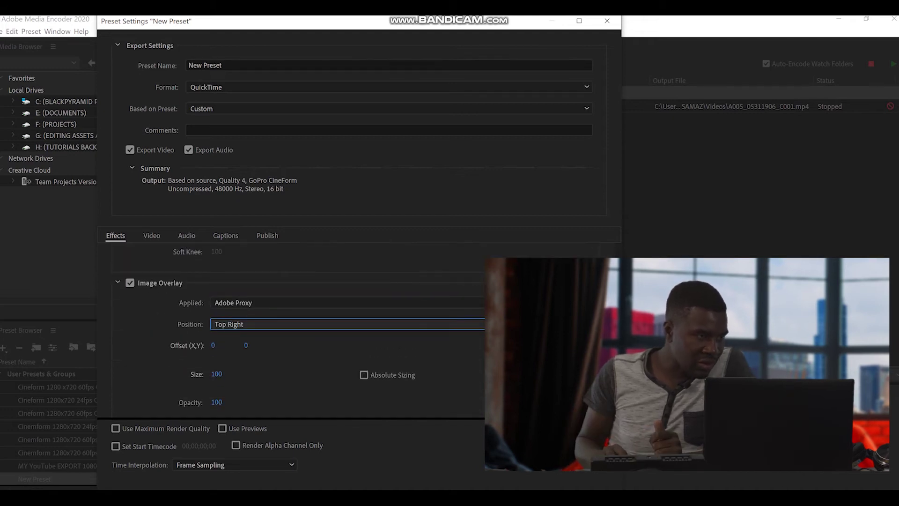
pyautogui.click(281, 108)
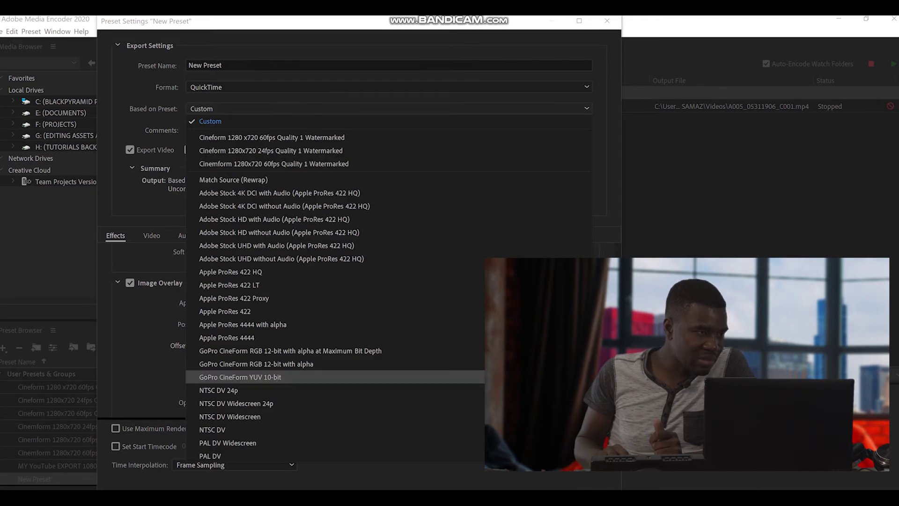
pyautogui.click(239, 377)
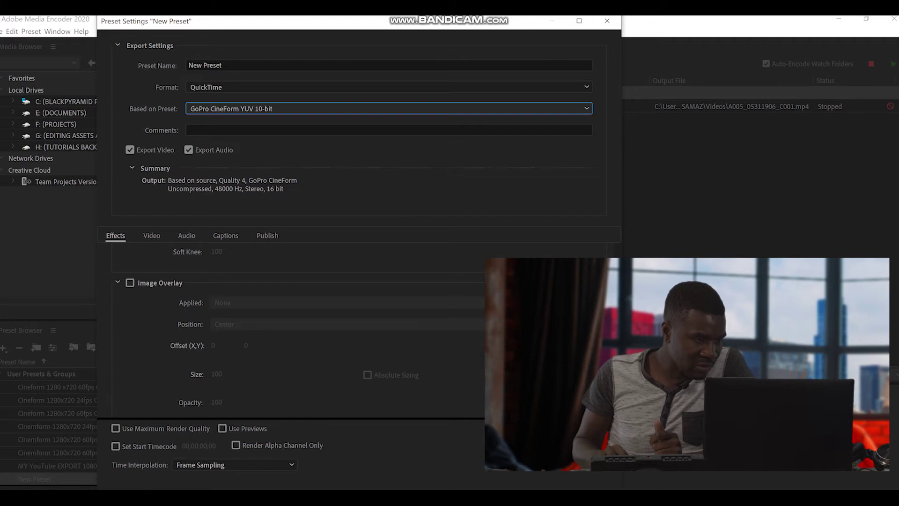
# - Name the preset "CinemForm 1280x720 60fps Quality 1 Watermarked Tutorial" and check its remaining effects settings
pyautogui.click(190, 65)
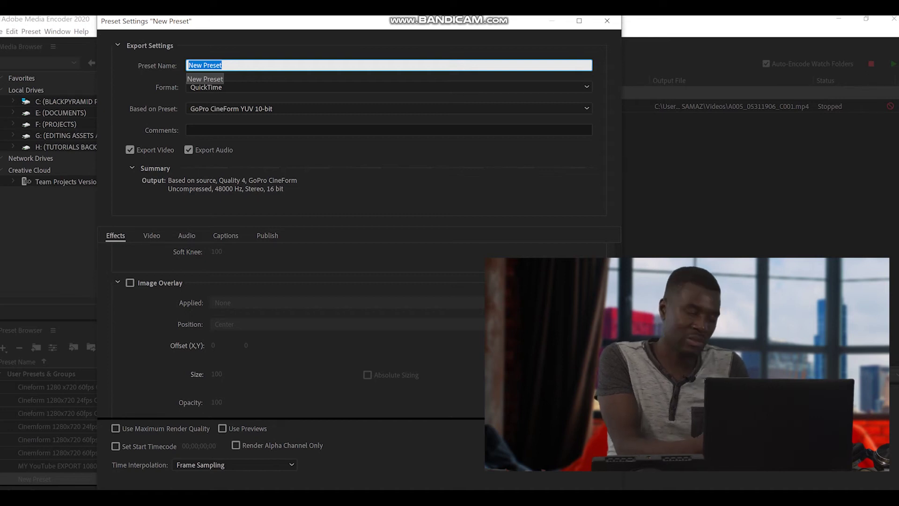
pyautogui.write('C')
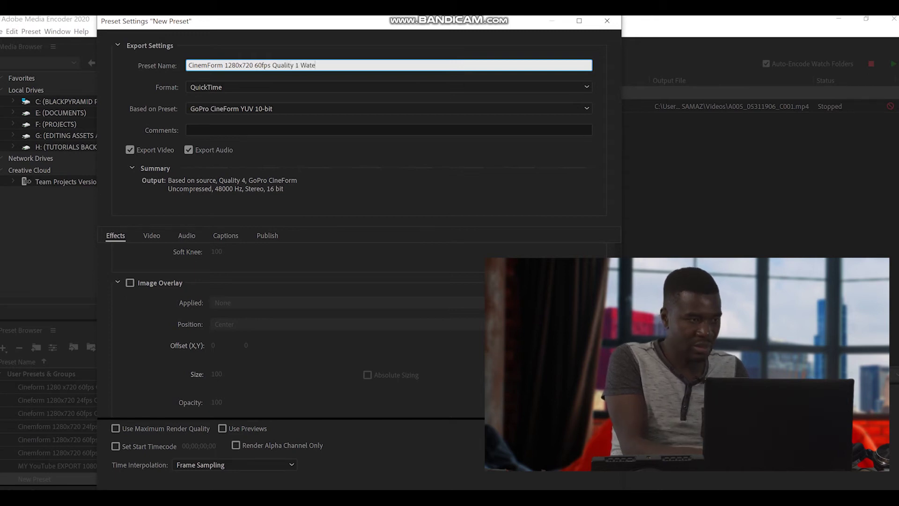
pyautogui.write('marked Tutorial')
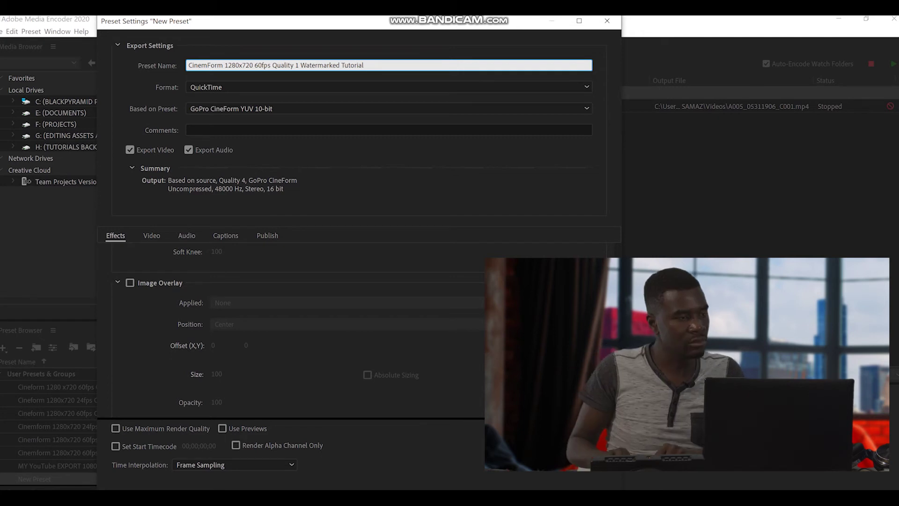
pyautogui.press('Return')
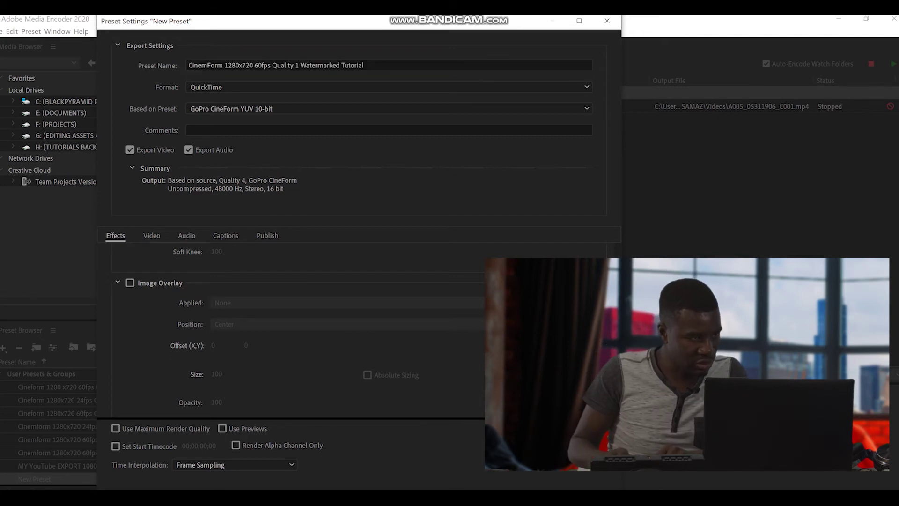
pyautogui.scroll(-10, 295, 328)
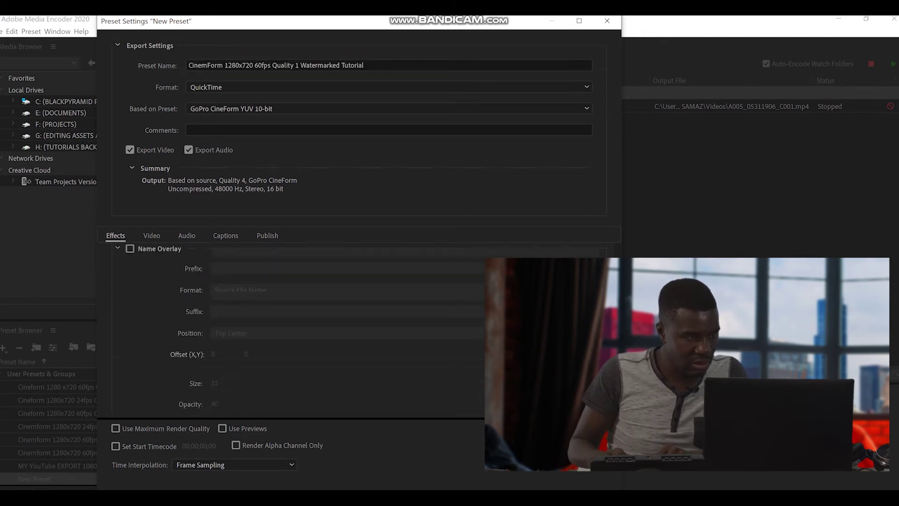
pyautogui.scroll(-3, 295, 328)
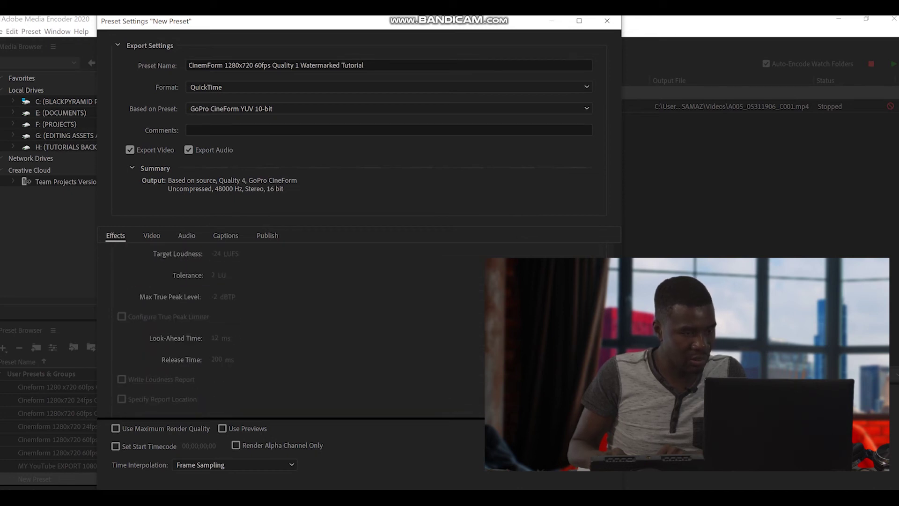
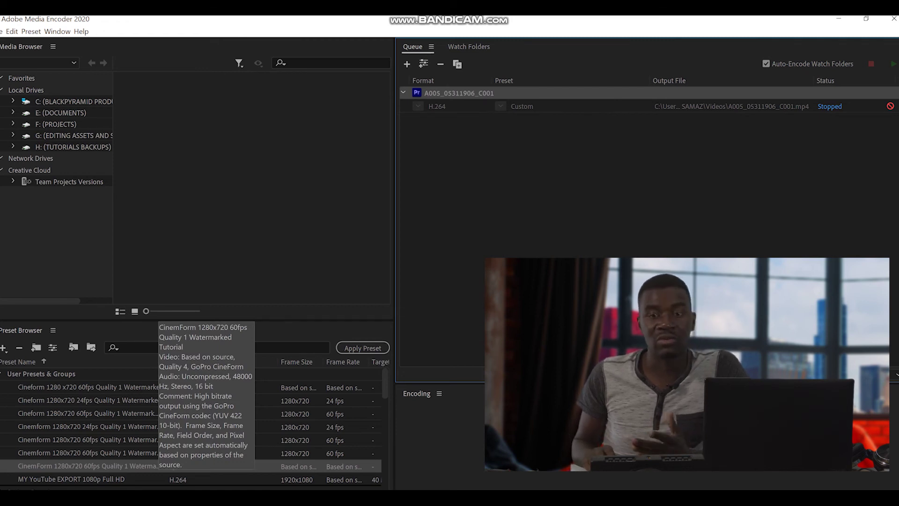
# - Start a new ingest preset from the "CinemForm 1280x720 60fps Quality 1 Watermarked Tutorial" encoding preset
pyautogui.click(144, 466)
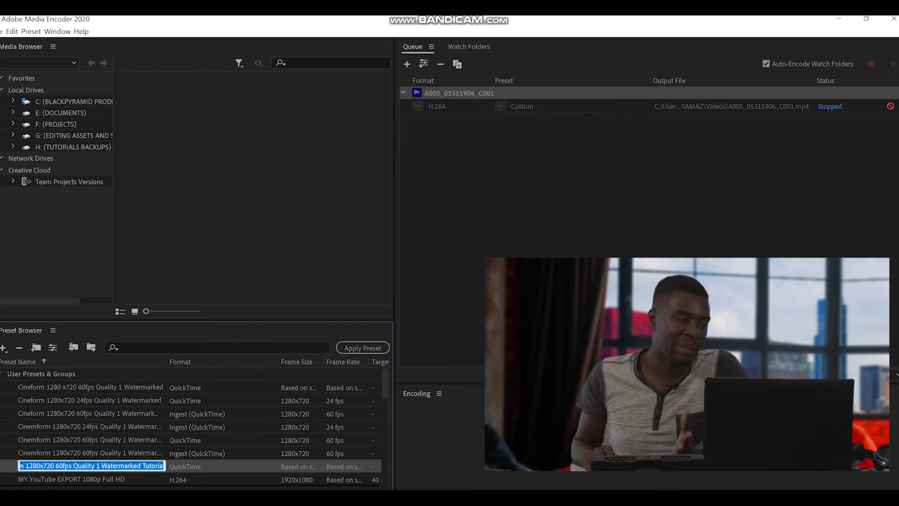
pyautogui.click(146, 453)
pyautogui.click(35, 466)
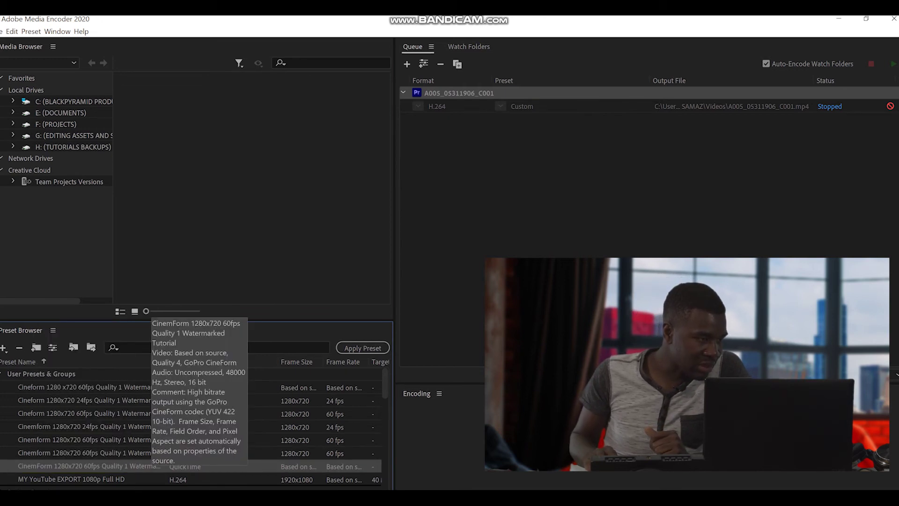
pyautogui.rightClick(110, 465)
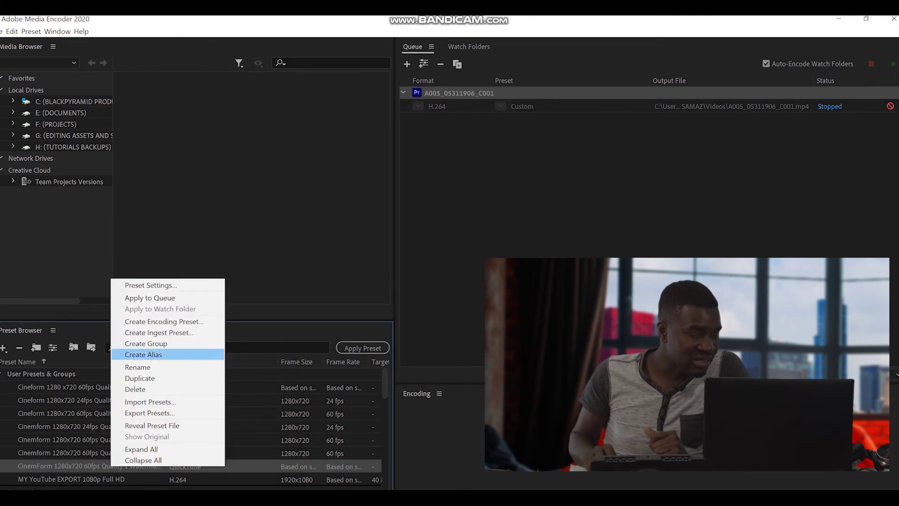
pyautogui.click(159, 332)
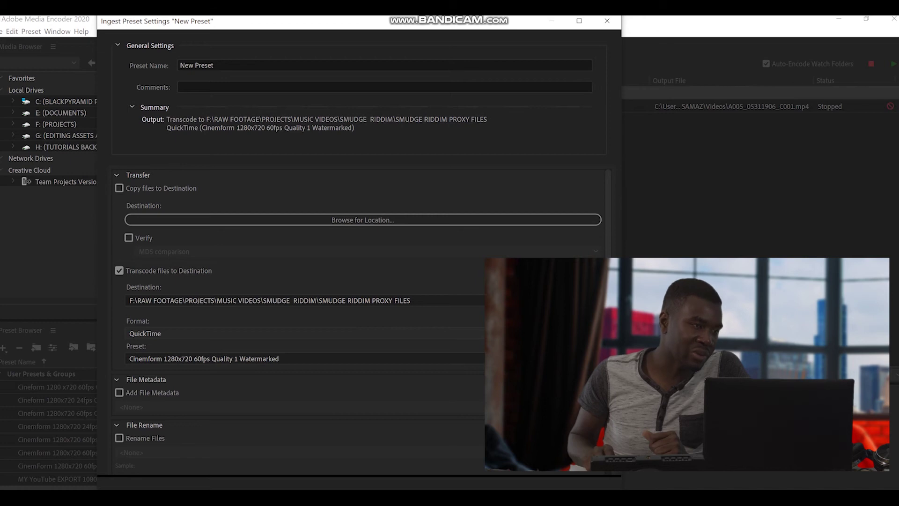
# - Name the ingest preset "Cinemform 1280x720 60fps Quality 1 Watermarked Tutorial Ingest"
pyautogui.click(251, 65)
pyautogui.press('BackSpace')
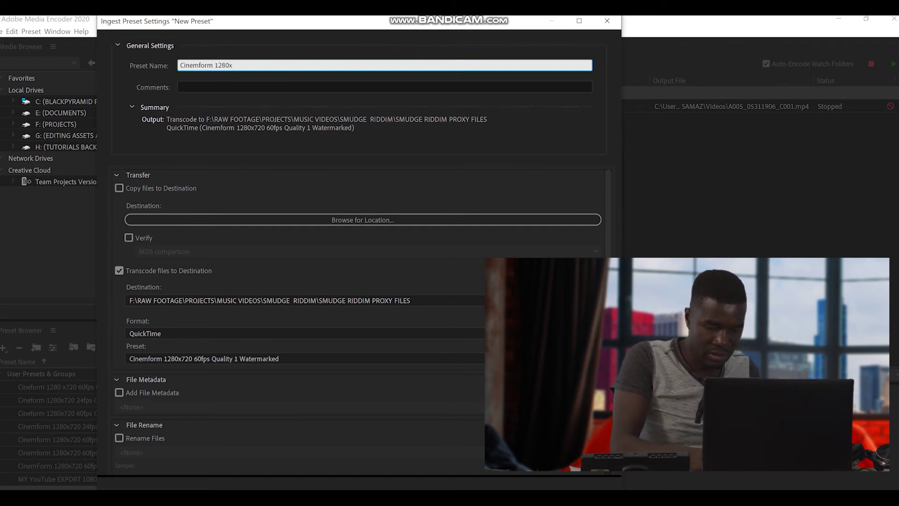
pyautogui.write('60fps Quality 1 Waterma')
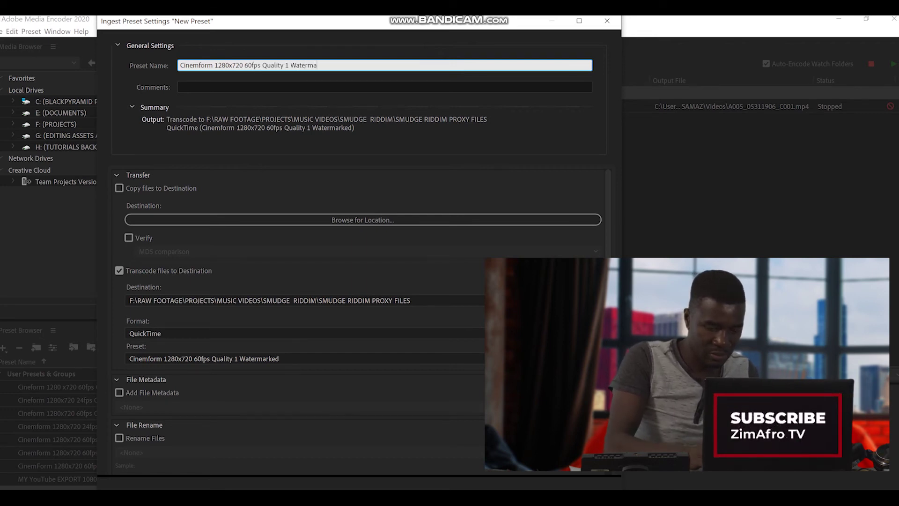
pyautogui.write('rked')
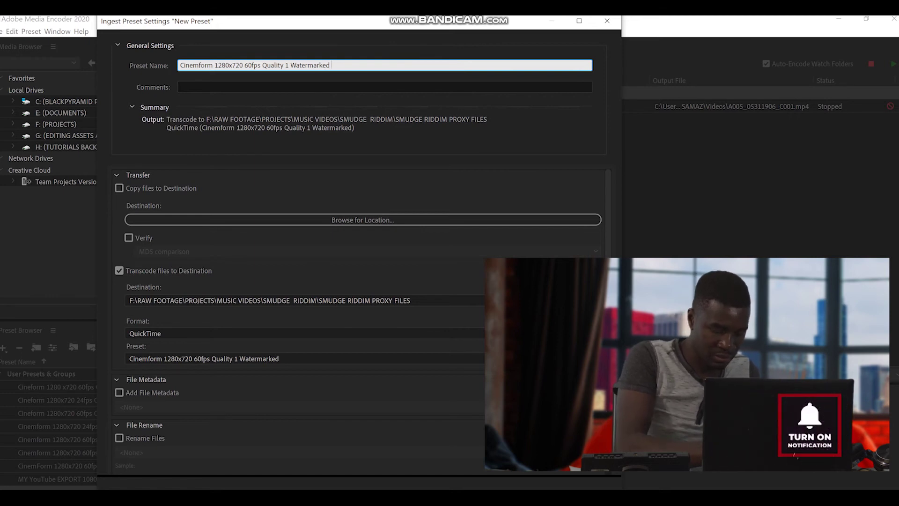
pyautogui.write(' Tut')
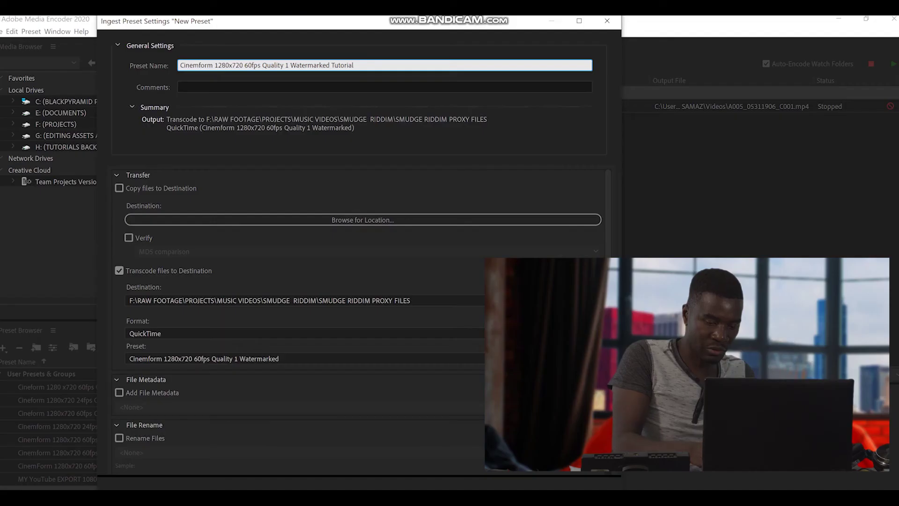
pyautogui.write('Ingest')
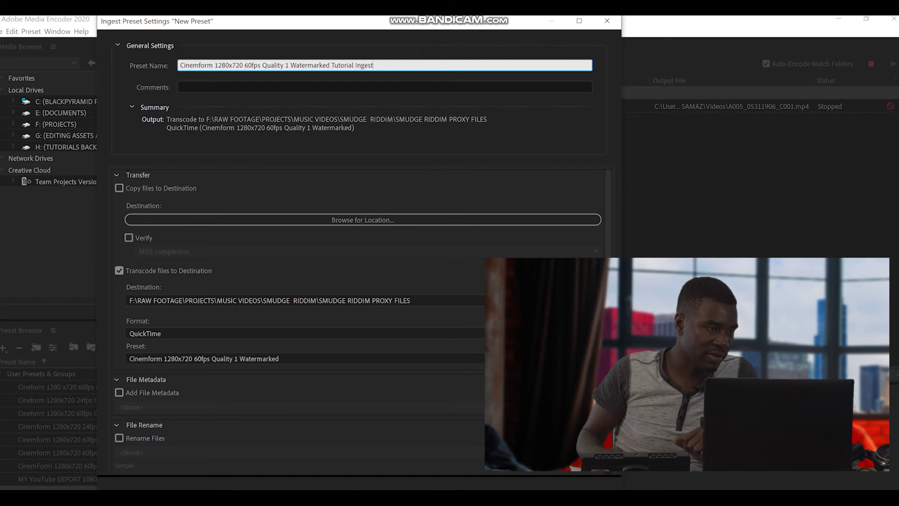
pyautogui.press('Return')
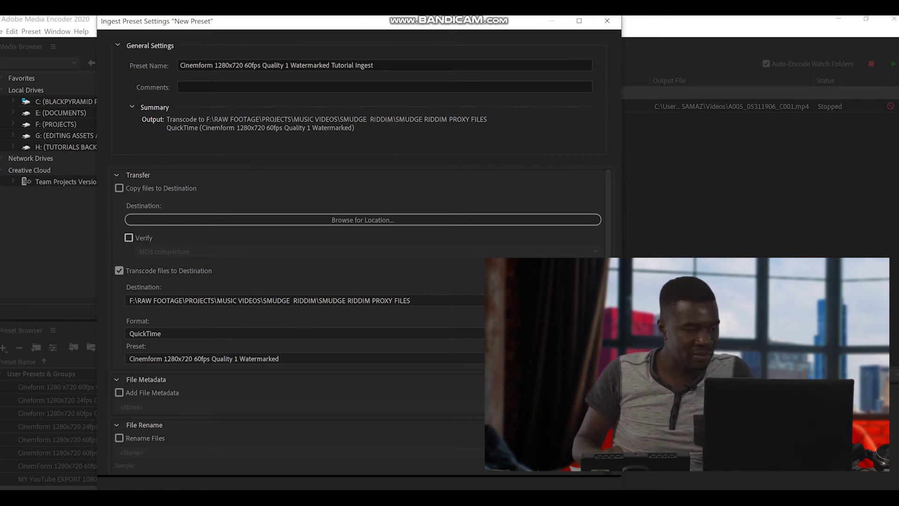
# - Transcode files to the destination as QuickTime with the "CinemForm 1280x720 60fps Quality 1 Watermarked Tutorial" preset and save the ingest preset
pyautogui.scroll(-1, 360, 321)
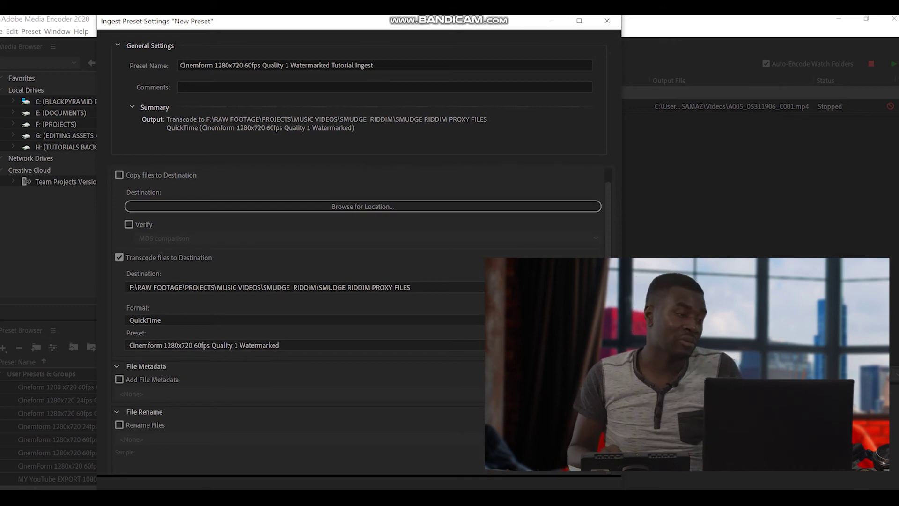
pyautogui.click(119, 258)
pyautogui.click(119, 258)
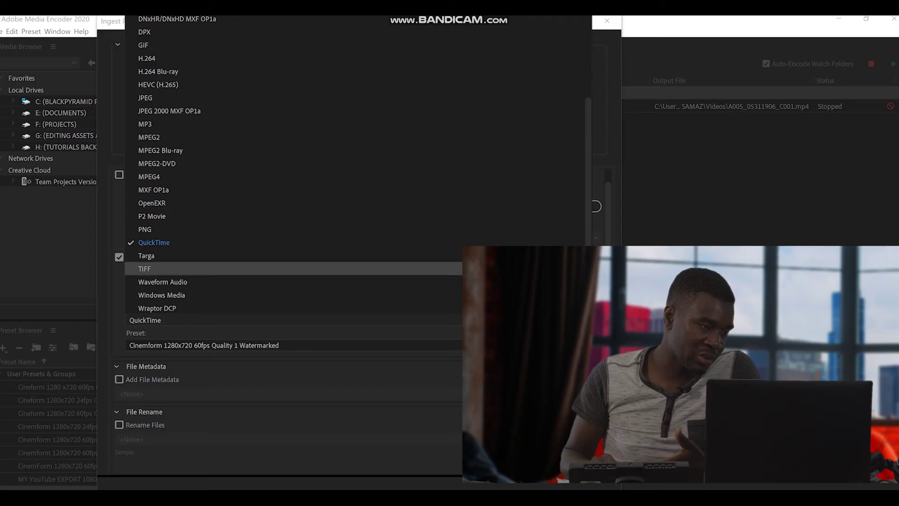
pyautogui.click(281, 243)
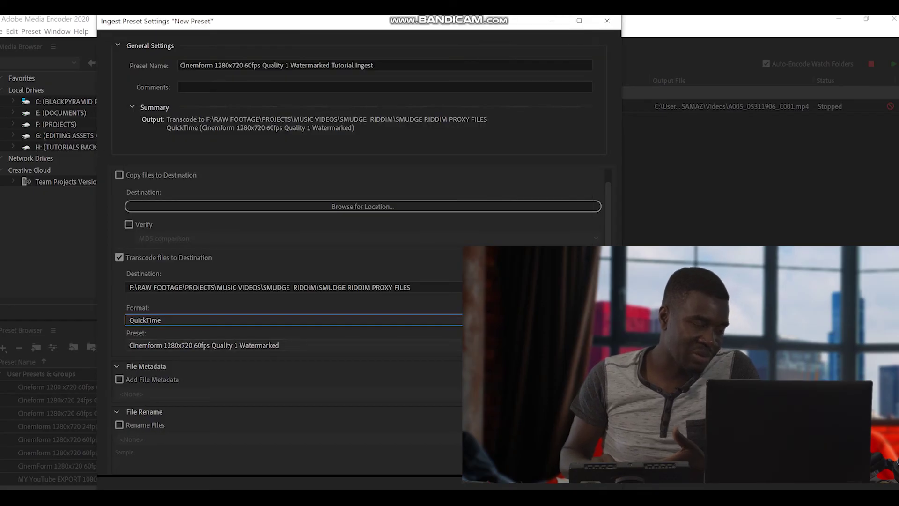
pyautogui.click(281, 345)
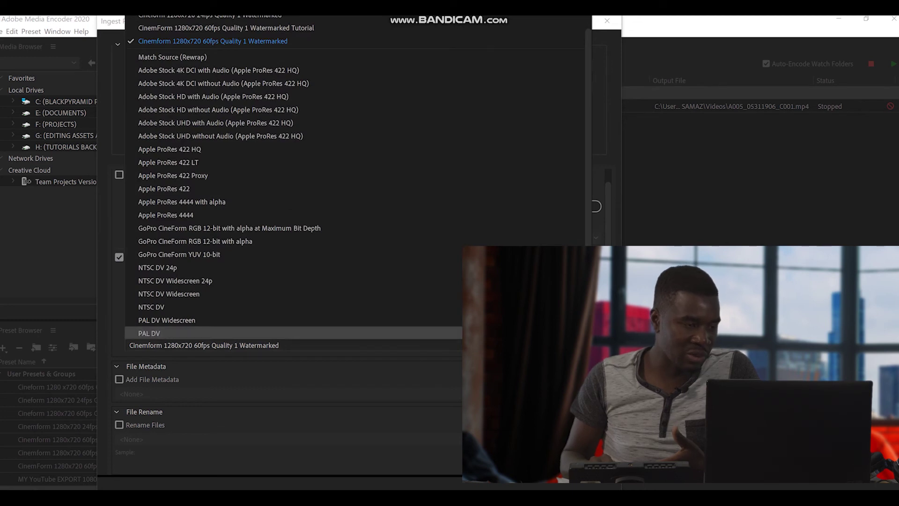
pyautogui.click(226, 27)
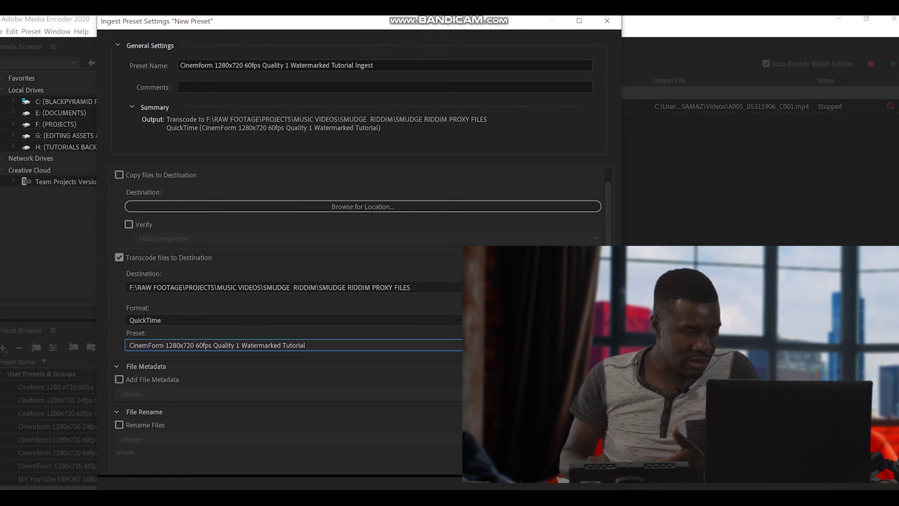
pyautogui.press('Return')
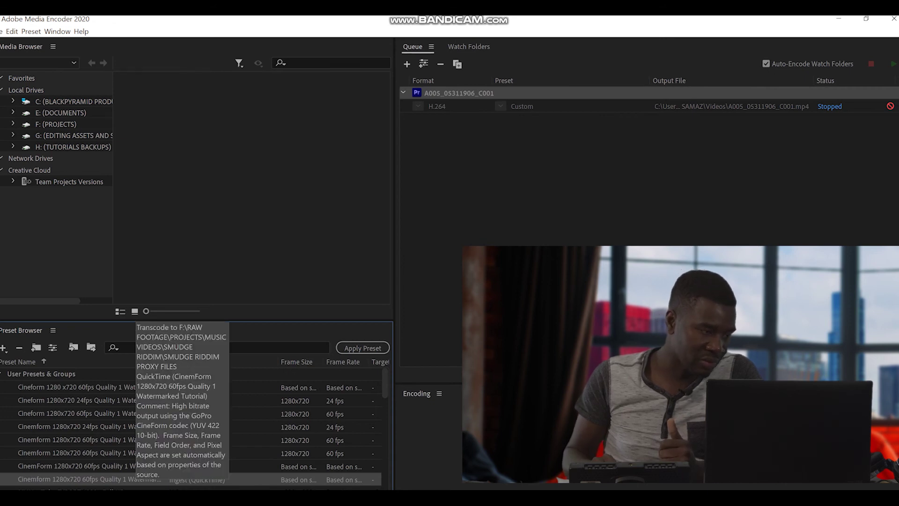
# - Reveal the new ingest preset's file to check its folder location, and close the folder window
pyautogui.rightClick(136, 479)
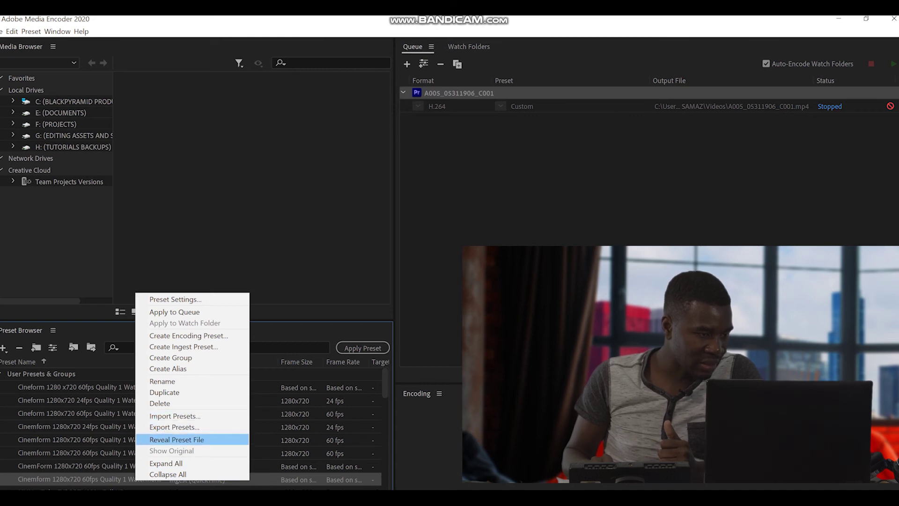
pyautogui.click(176, 440)
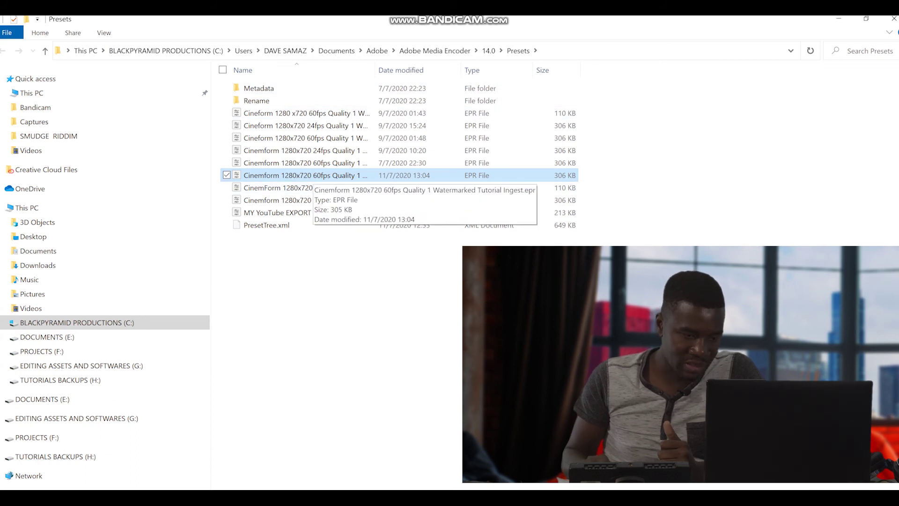
pyautogui.click(890, 18)
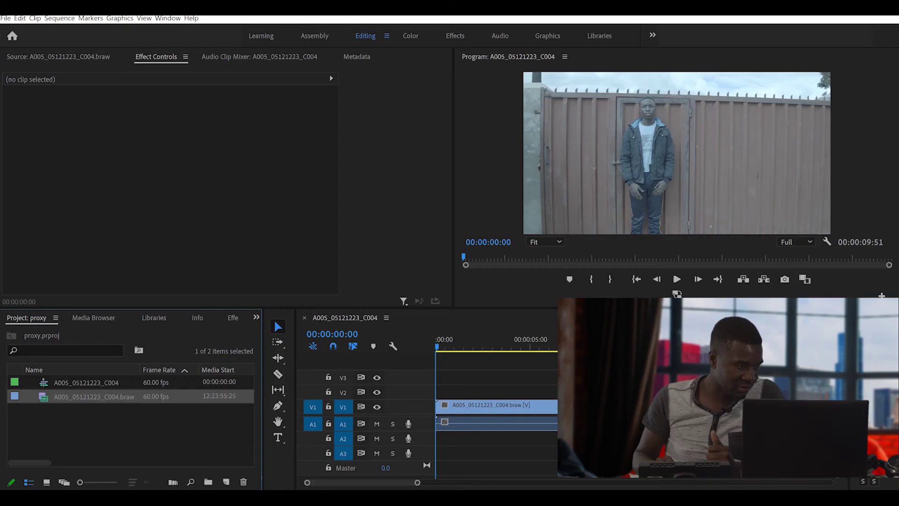
# - In Premiere Pro, open proxy creation for A005_05121223_C004.braw and browse the preset files for an ingest preset to add
pyautogui.click(94, 397)
pyautogui.click(94, 431)
pyautogui.rightClick(75, 396)
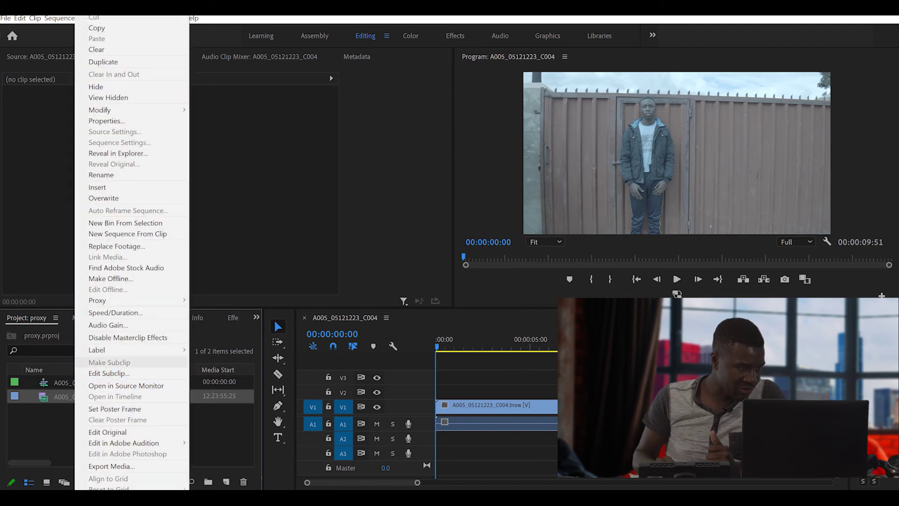
pyautogui.moveTo(132, 300)
pyautogui.click(234, 300)
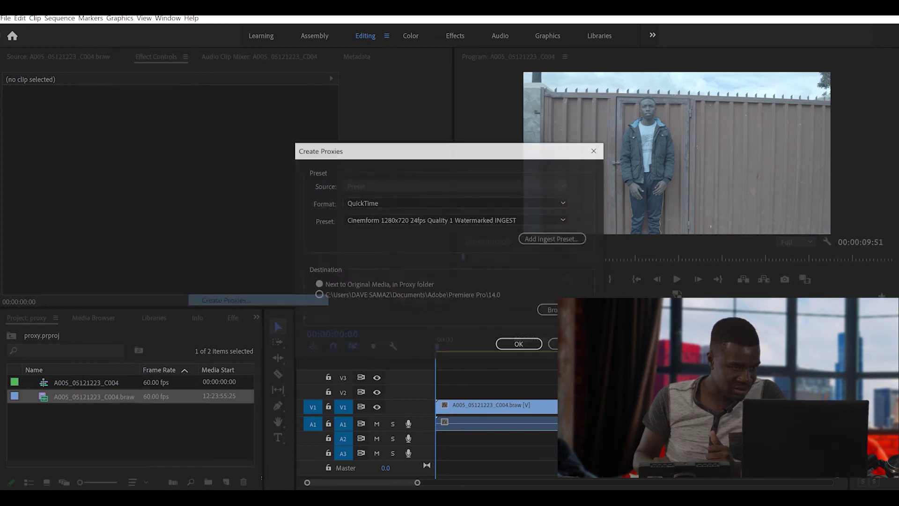
pyautogui.click(553, 238)
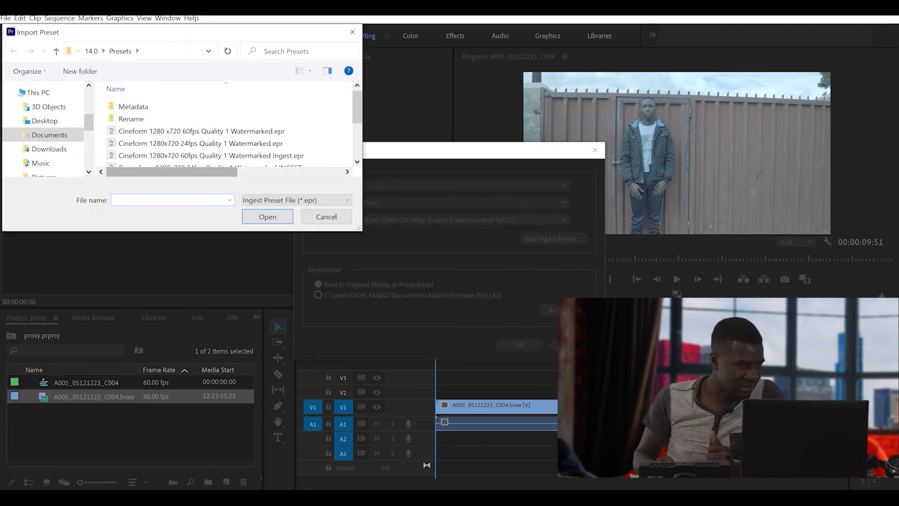
pyautogui.scroll(-2, 230, 131)
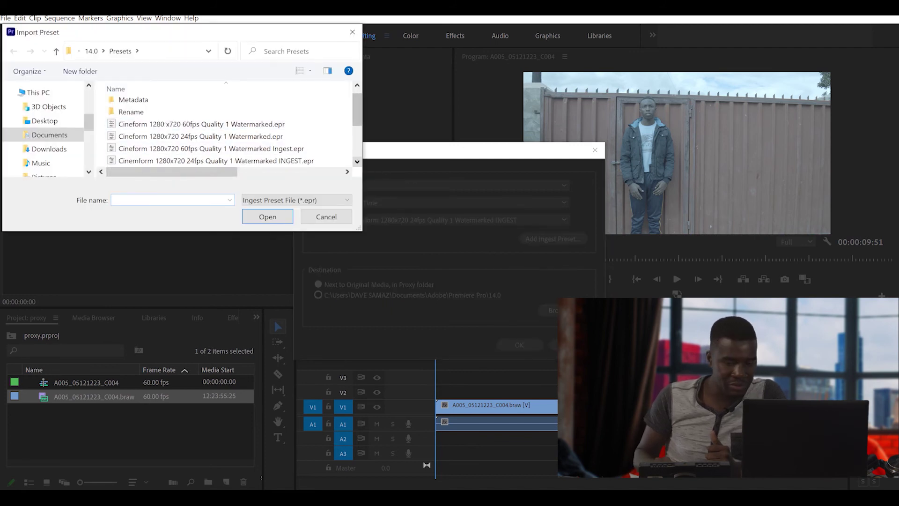
pyautogui.scroll(-1, 230, 131)
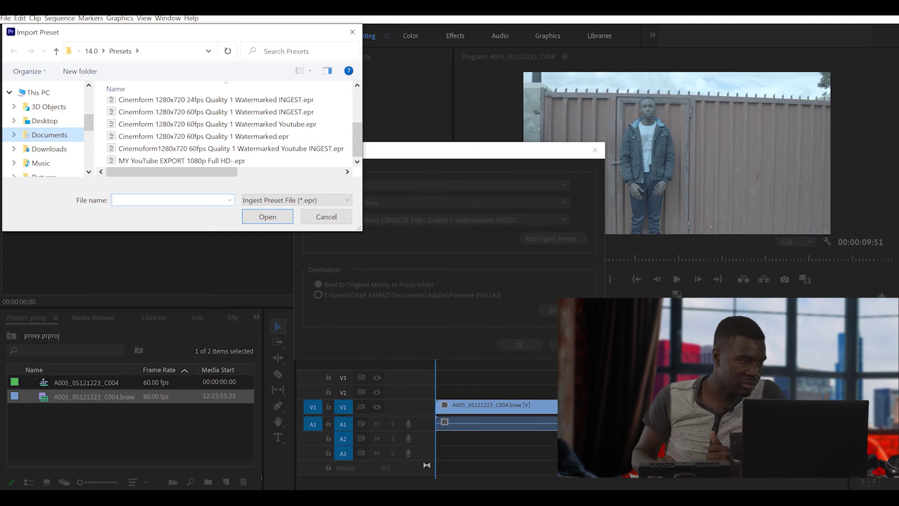
# - Import "Cinemoform1280x720 60fps Quality 1 Watermarked Youtube INGEST.epr" from Documents\Adobe\Adobe Media Encoder\14.0\Presets and confirm the proxy creation
pyautogui.click(49, 135)
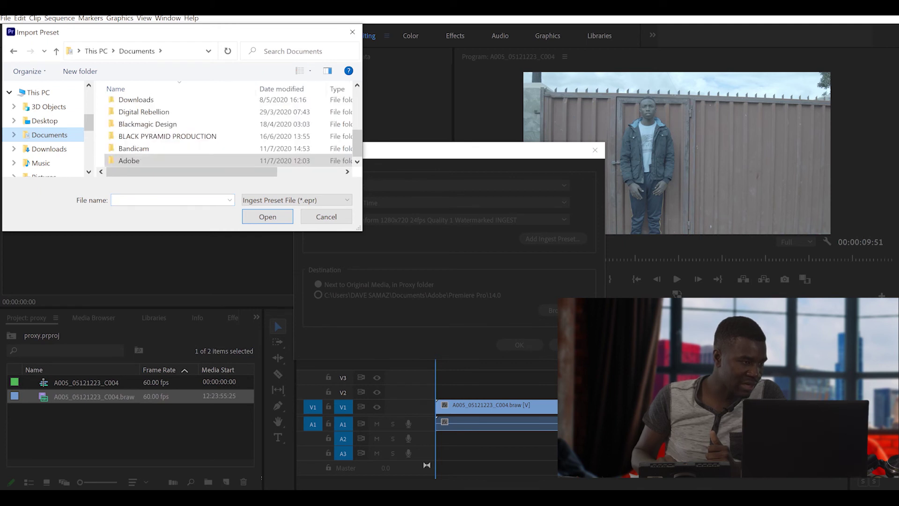
pyautogui.click(131, 160)
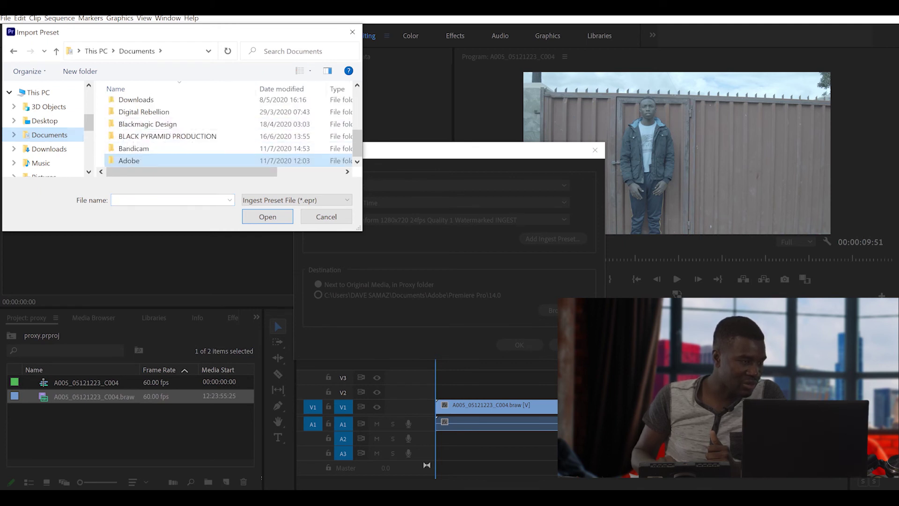
pyautogui.doubleClick(131, 161)
pyautogui.doubleClick(146, 106)
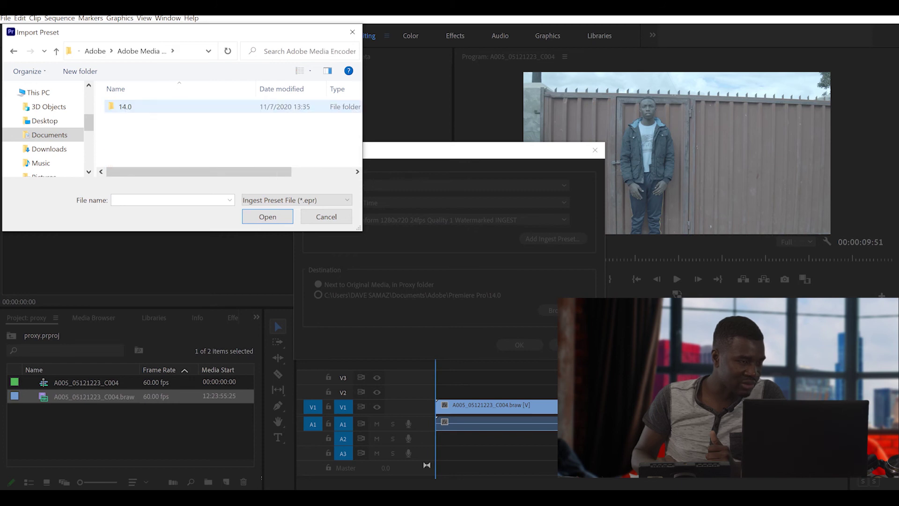
pyautogui.doubleClick(125, 107)
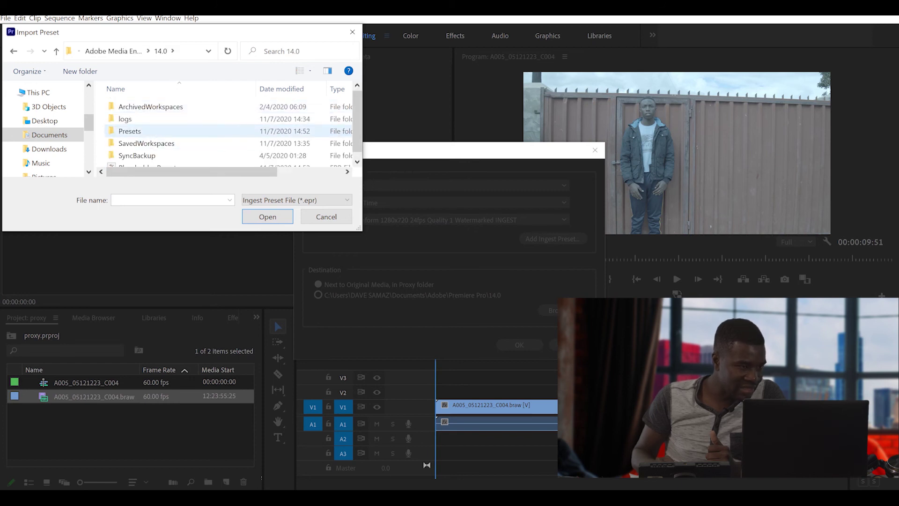
pyautogui.doubleClick(127, 132)
pyautogui.scroll(-3, 328, 154)
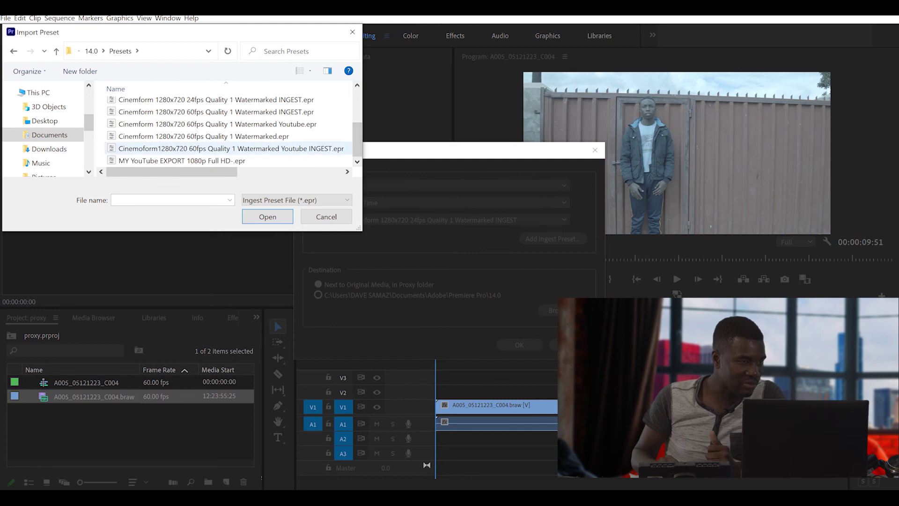
pyautogui.doubleClick(231, 148)
pyautogui.press('Return')
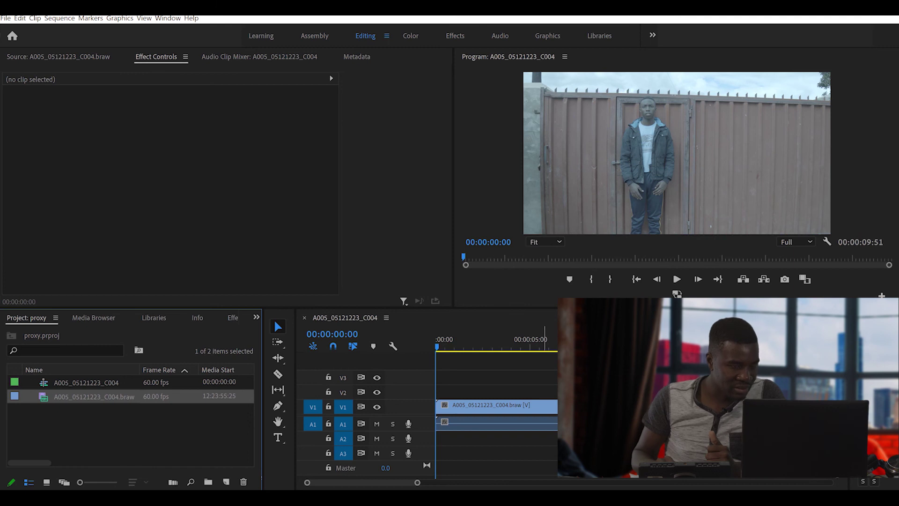
# - Confirm the Program Monitor's button layout including Toggle Proxies, and play the sequence with proxies enabled
pyautogui.moveTo(669, 488)
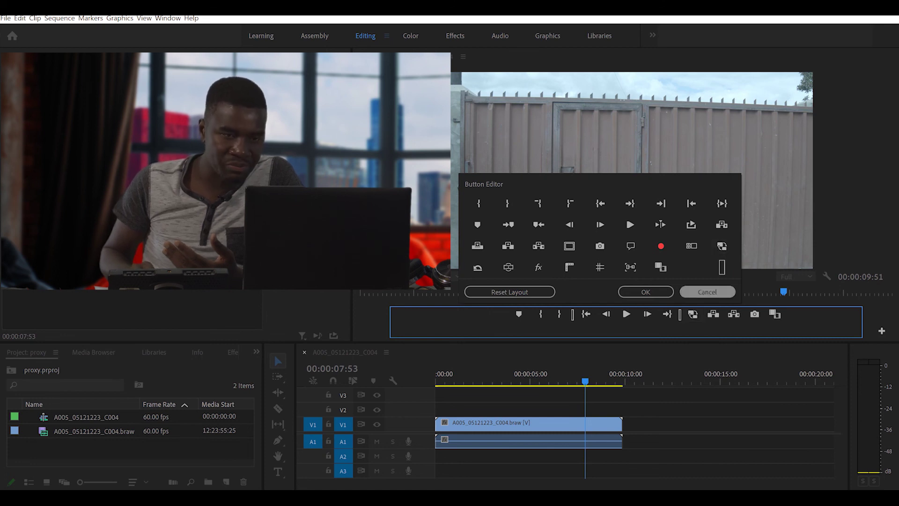
pyautogui.click(646, 291)
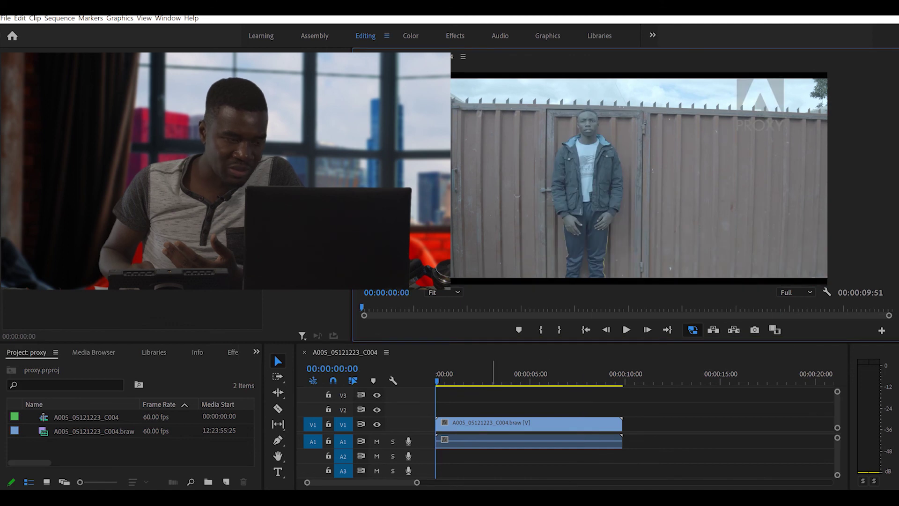
pyautogui.click(627, 329)
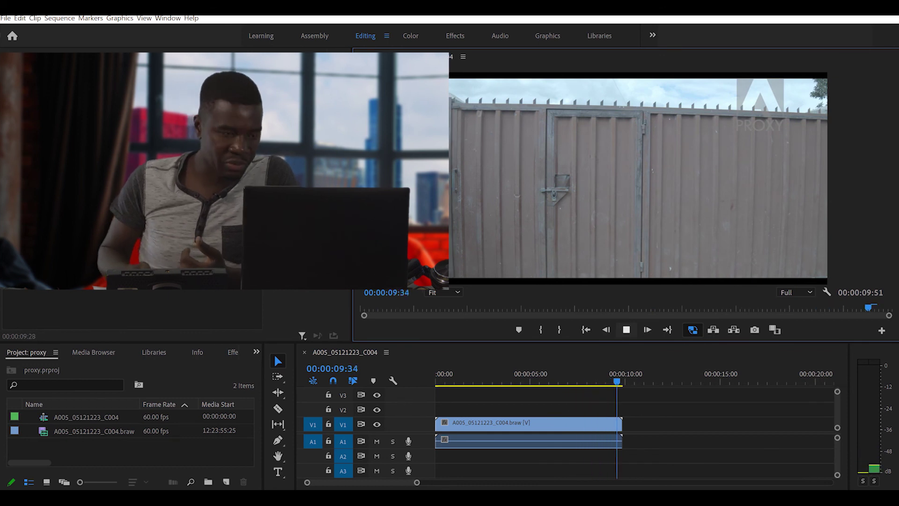
# - Toggle proxies off and on repeatedly to compare original and watermarked footage, and play the sequence with proxies enabled
pyautogui.click(692, 330)
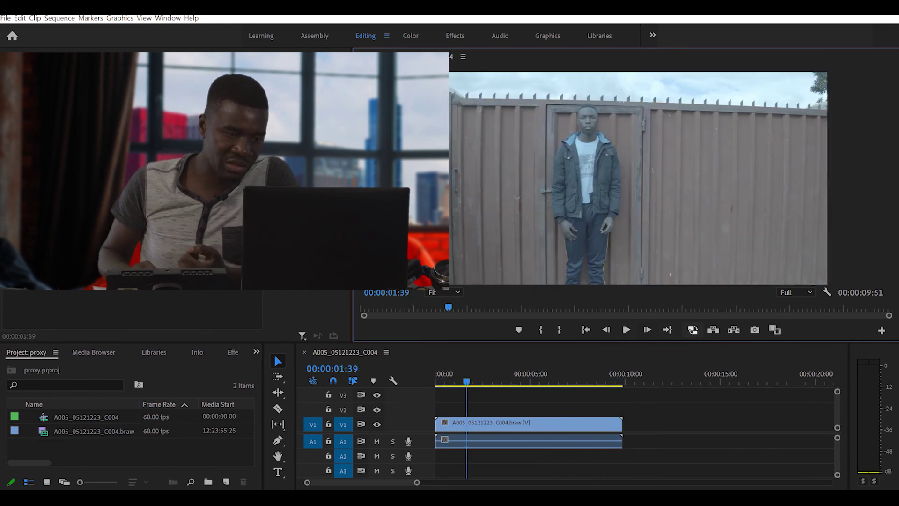
pyautogui.click(693, 330)
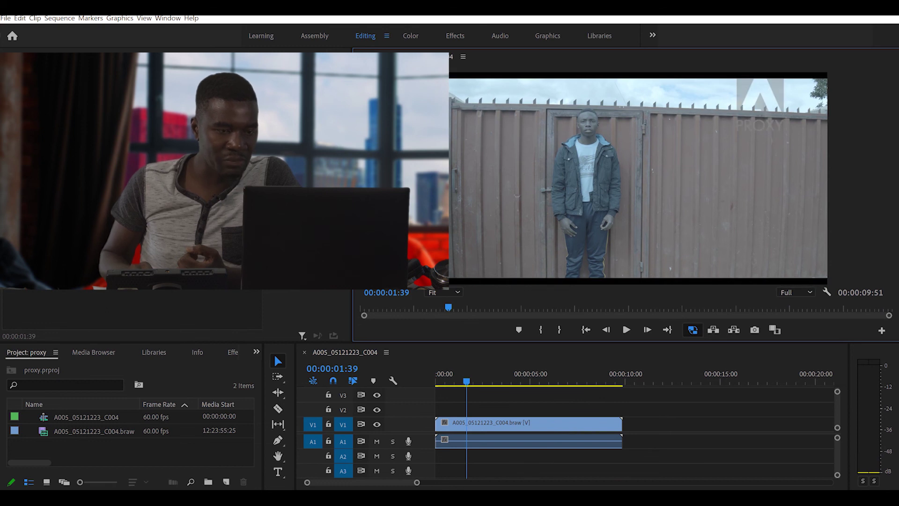
pyautogui.click(693, 330)
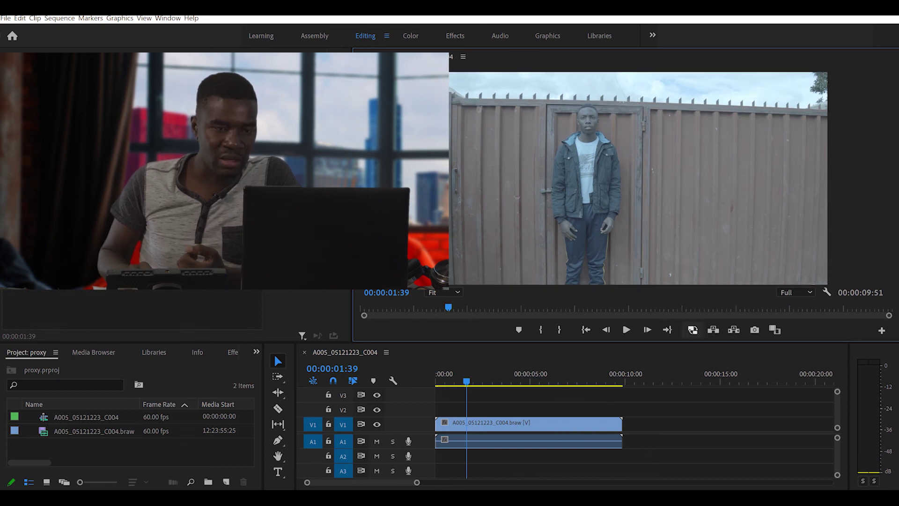
pyautogui.click(693, 330)
pyautogui.click(693, 330)
pyautogui.click(693, 329)
pyautogui.click(693, 330)
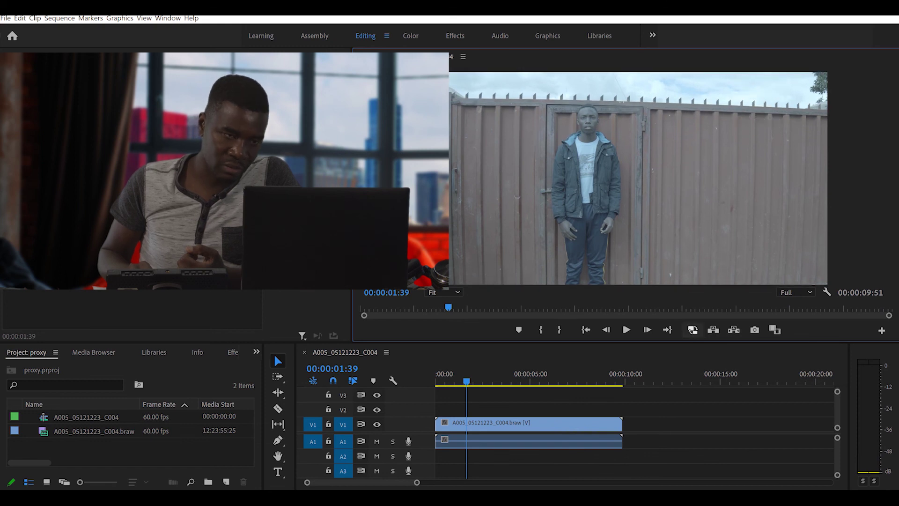
pyautogui.click(692, 330)
pyautogui.press('space')
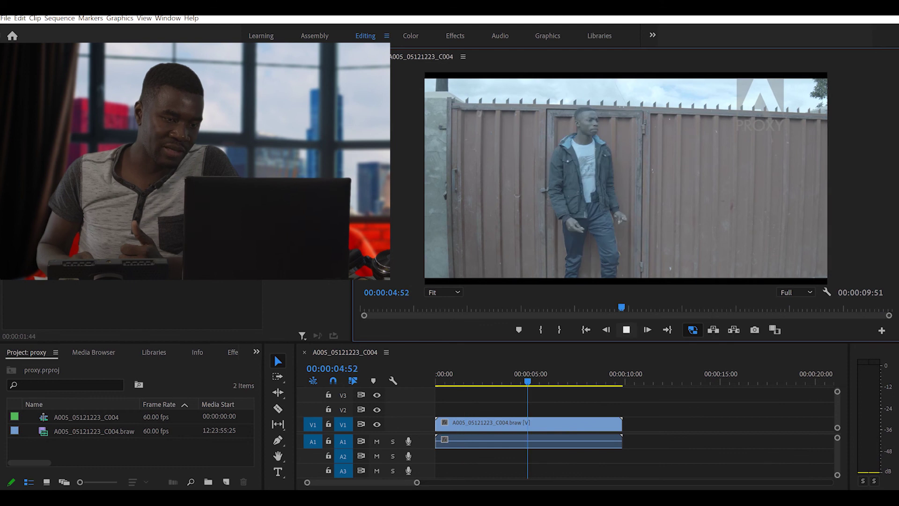